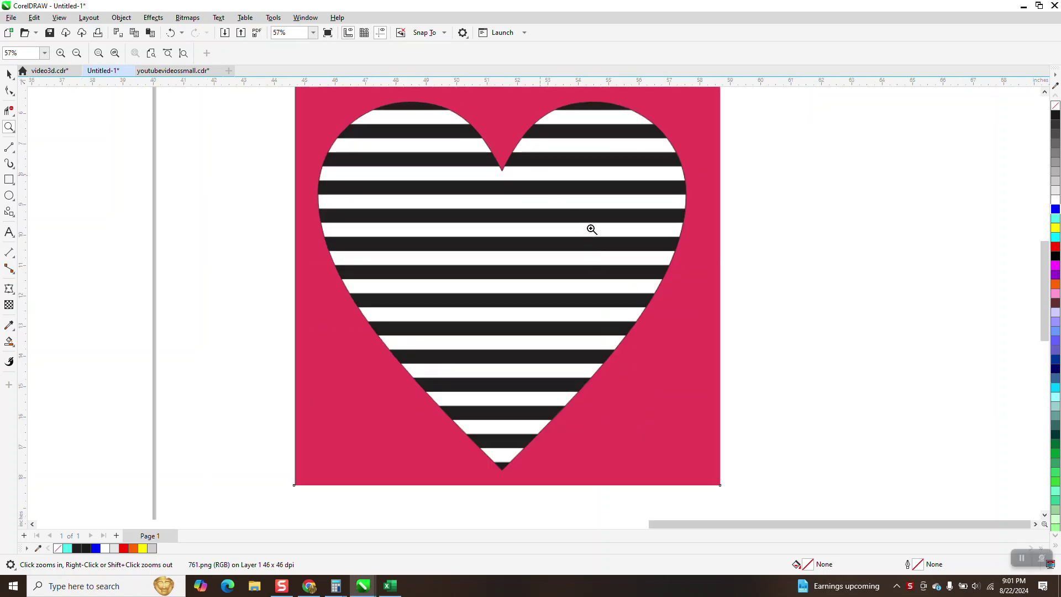
Select the striped heart reference image, then zoom in on the empty page
scroll(587, 227, up, 5)
scroll(507, 221, down, 3)
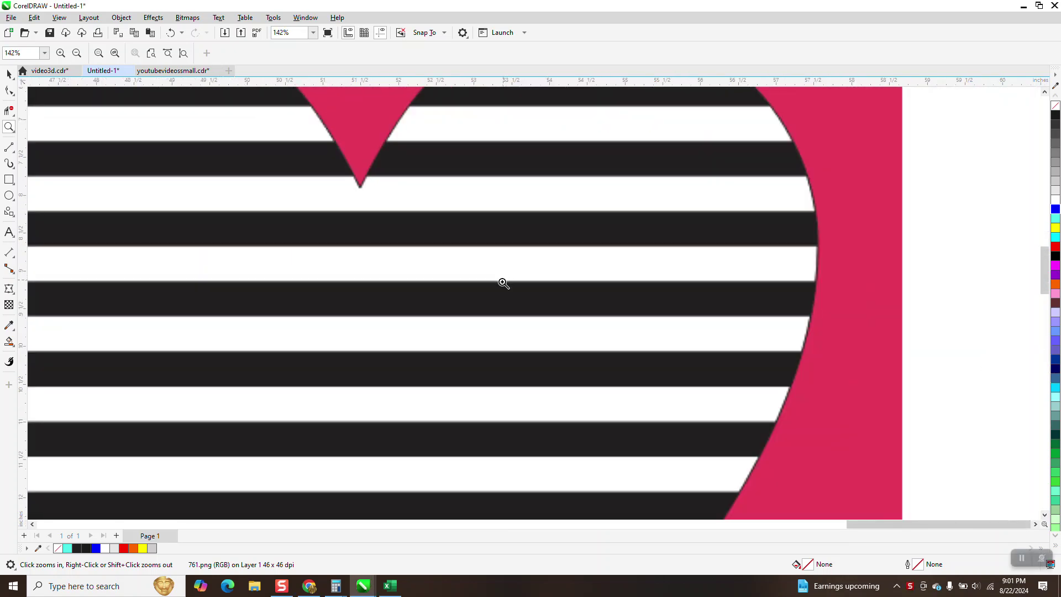
scroll(504, 283, down, 2)
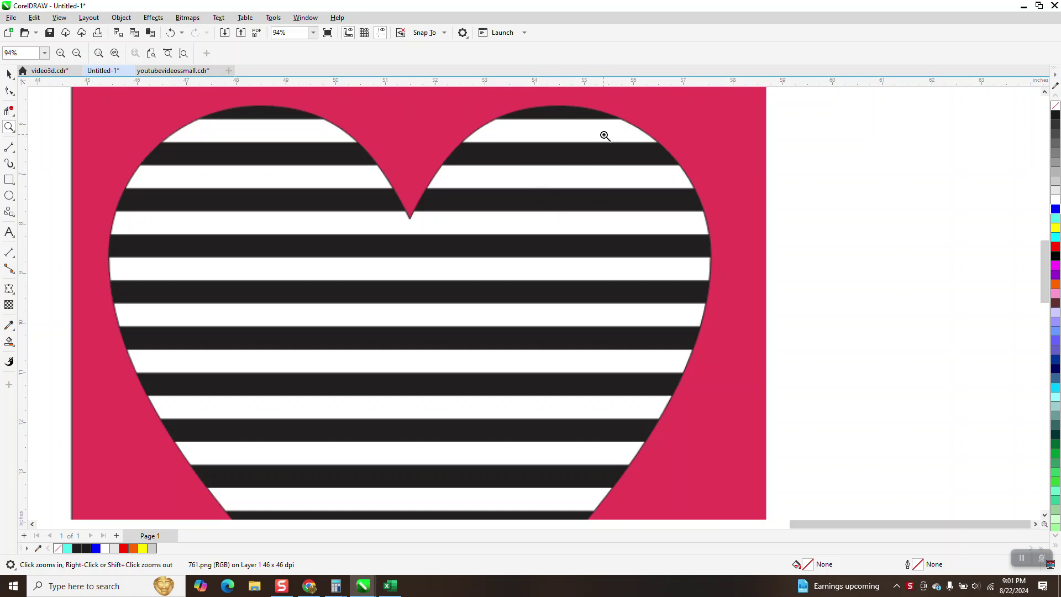
scroll(684, 118, down, 5)
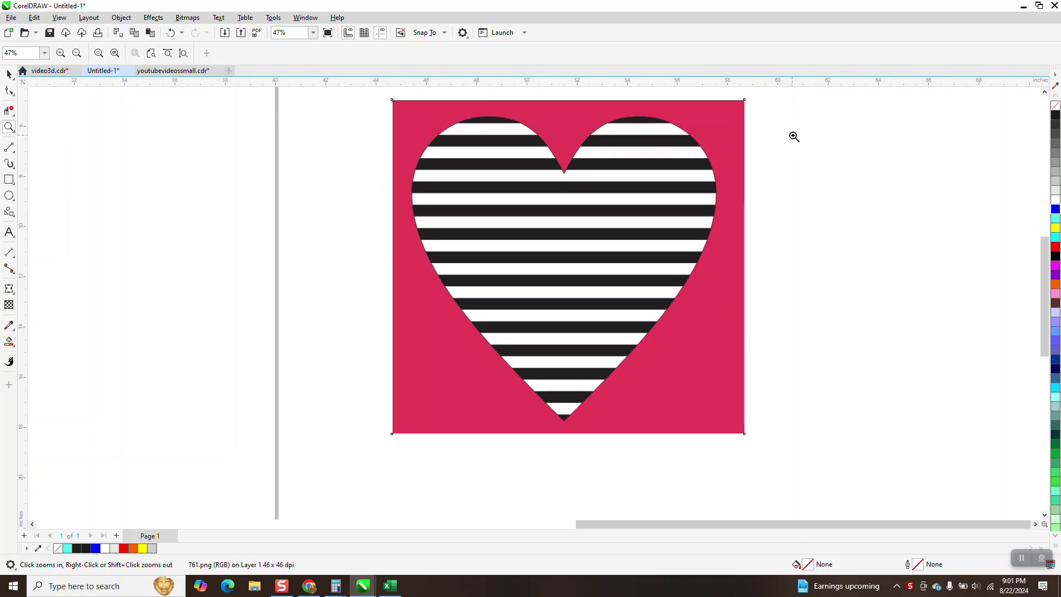
scroll(801, 148, down, 2)
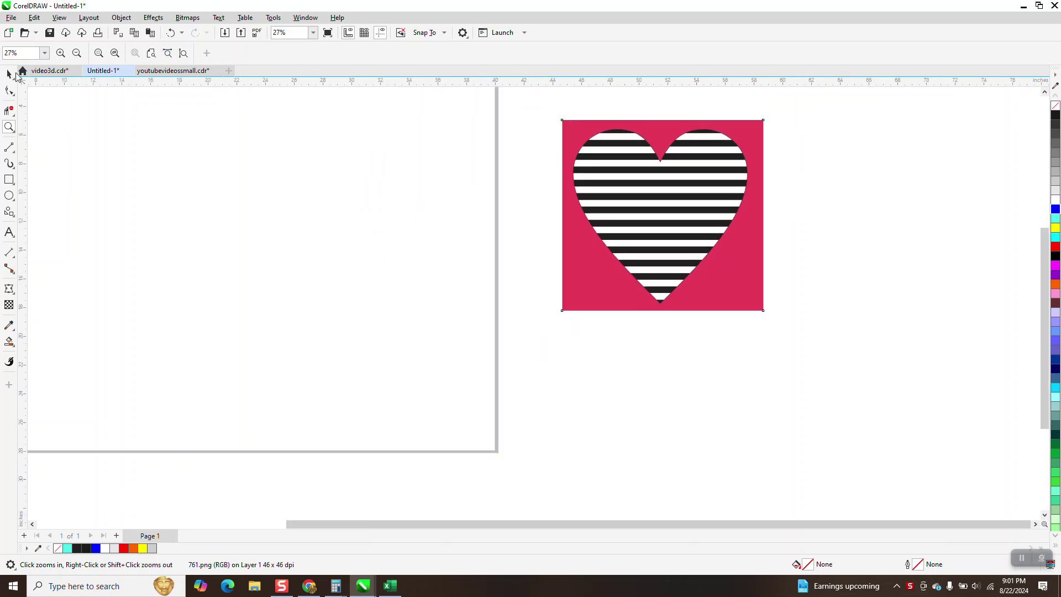
click(9, 74)
click(705, 180)
scroll(609, 232, down, 2)
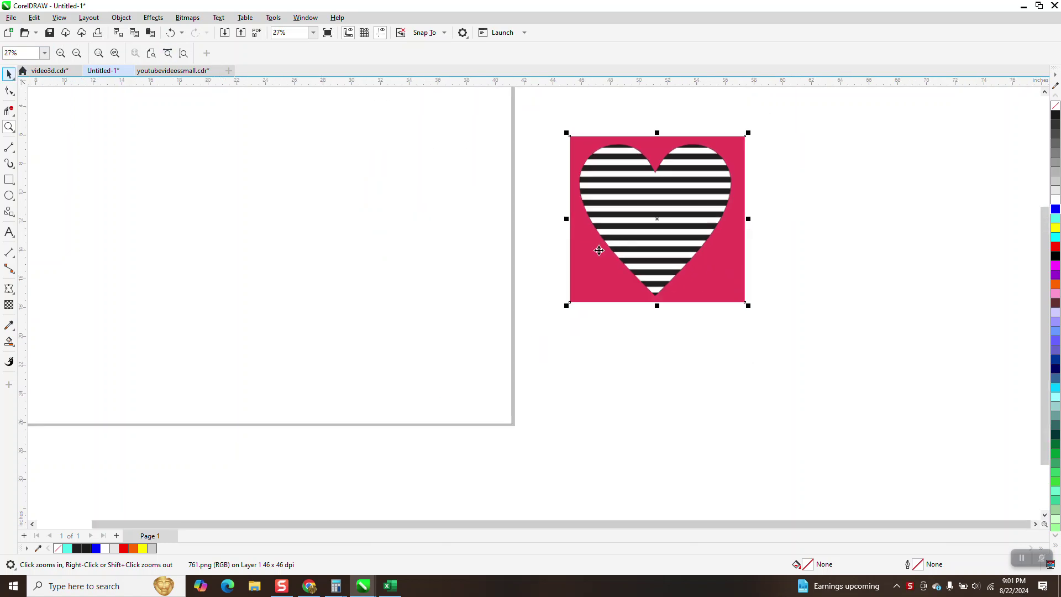
key(z)
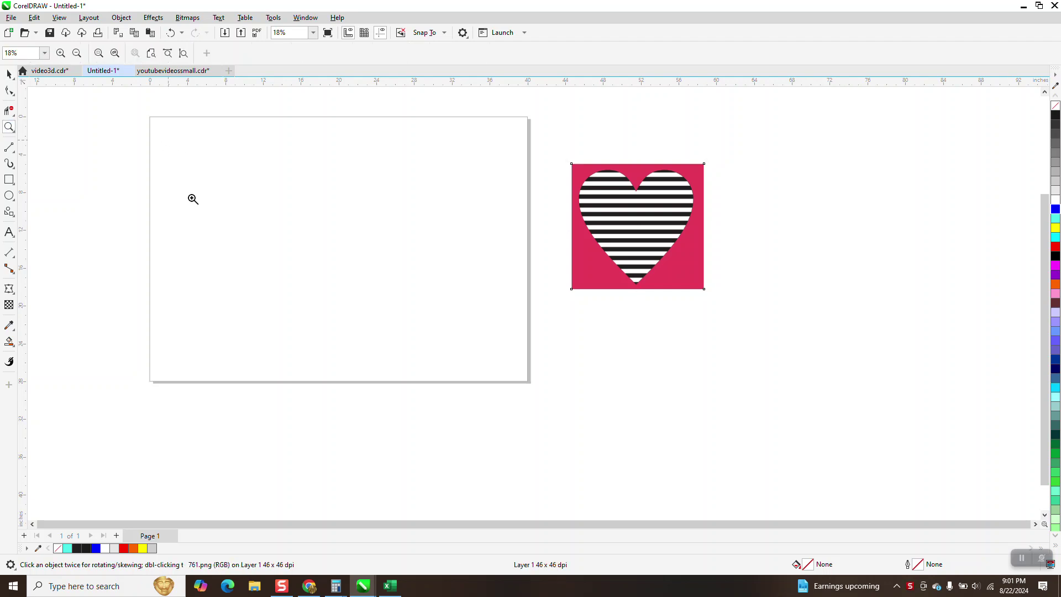
drag(149, 134, 608, 374)
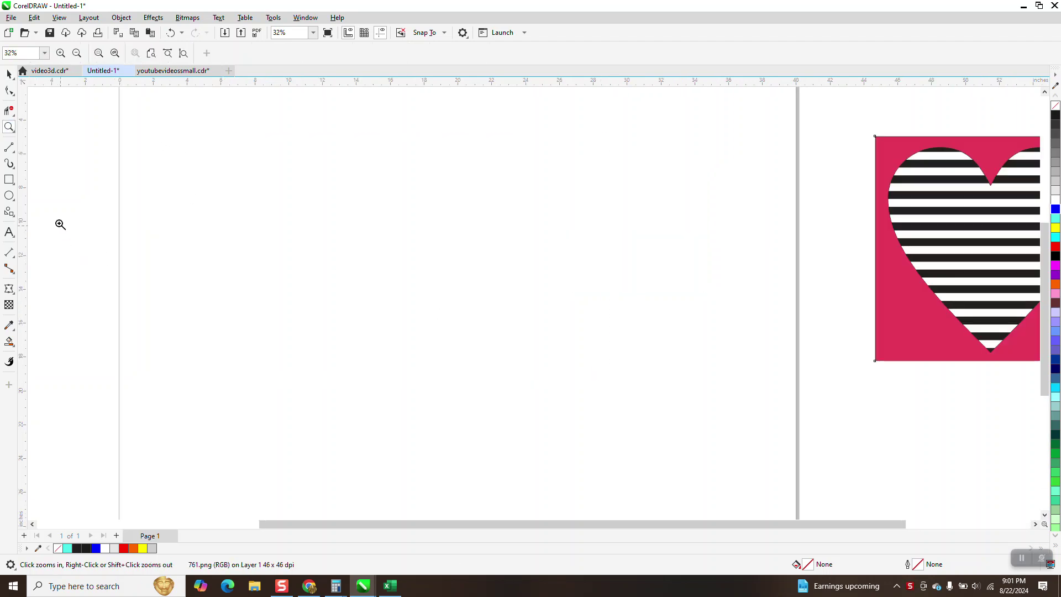
Draw a horizontal 2-point line across the upper page, keeping its outline width in inches
click(10, 147)
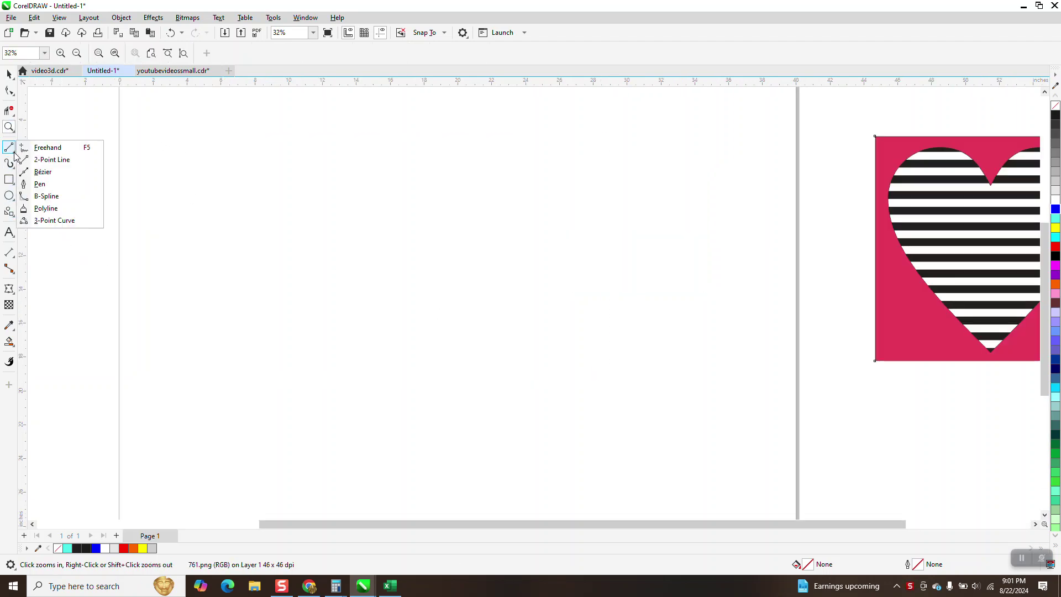
click(63, 159)
drag(335, 166, 578, 198)
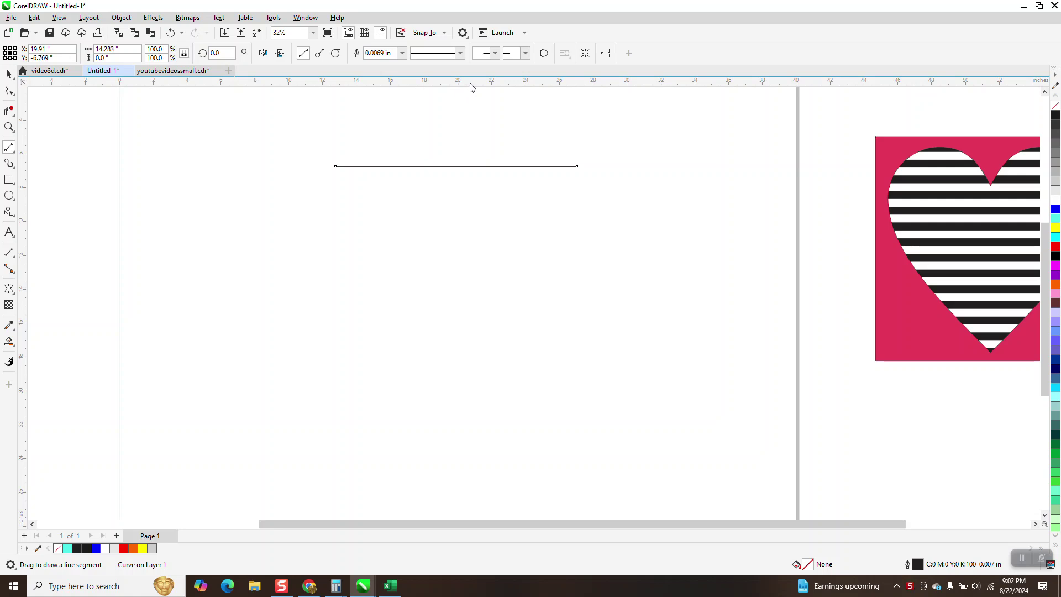
key(F12)
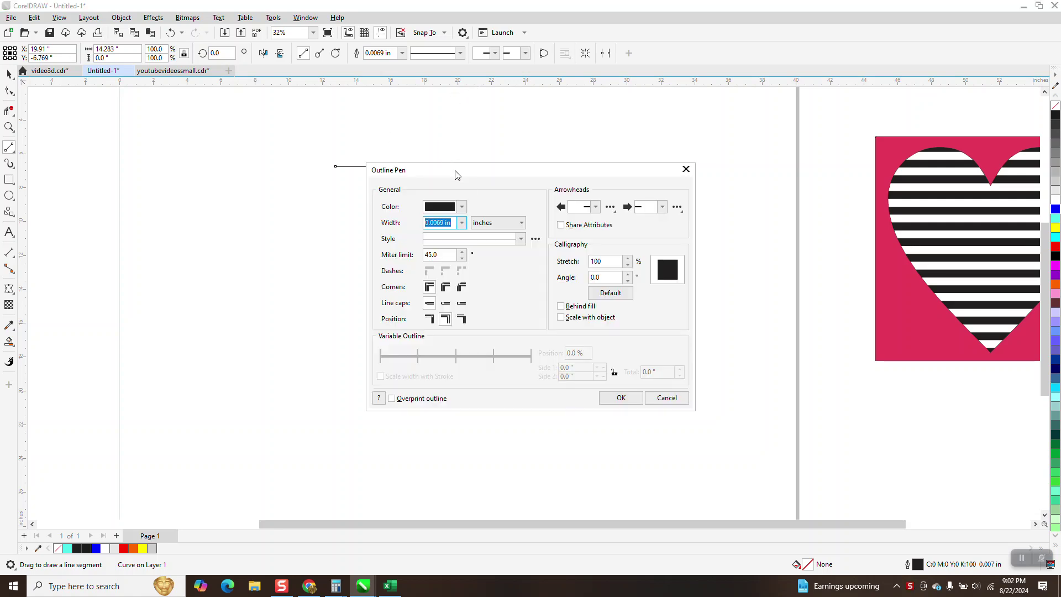
click(522, 223)
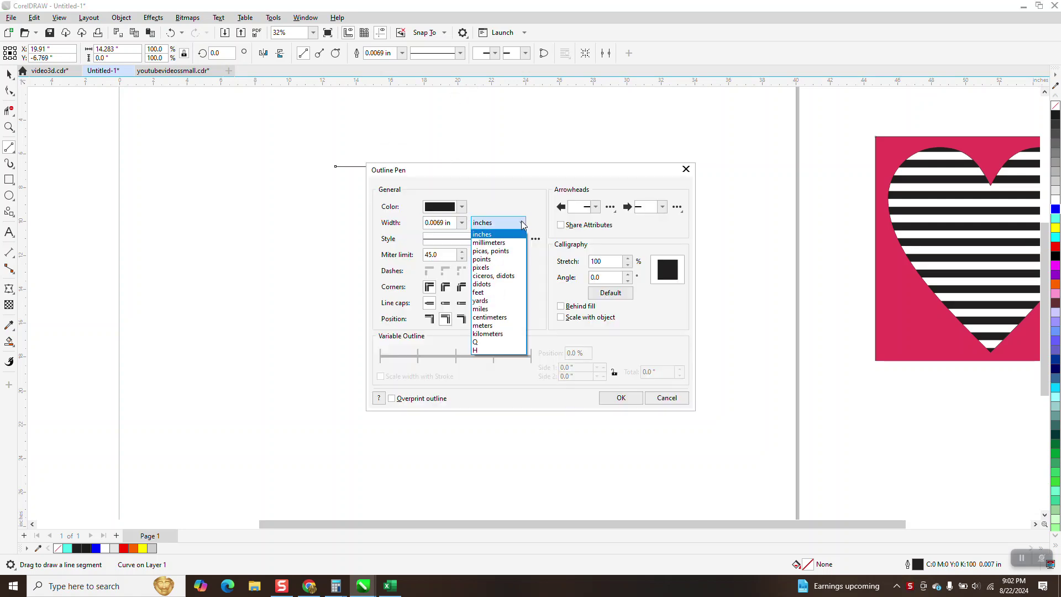
click(493, 237)
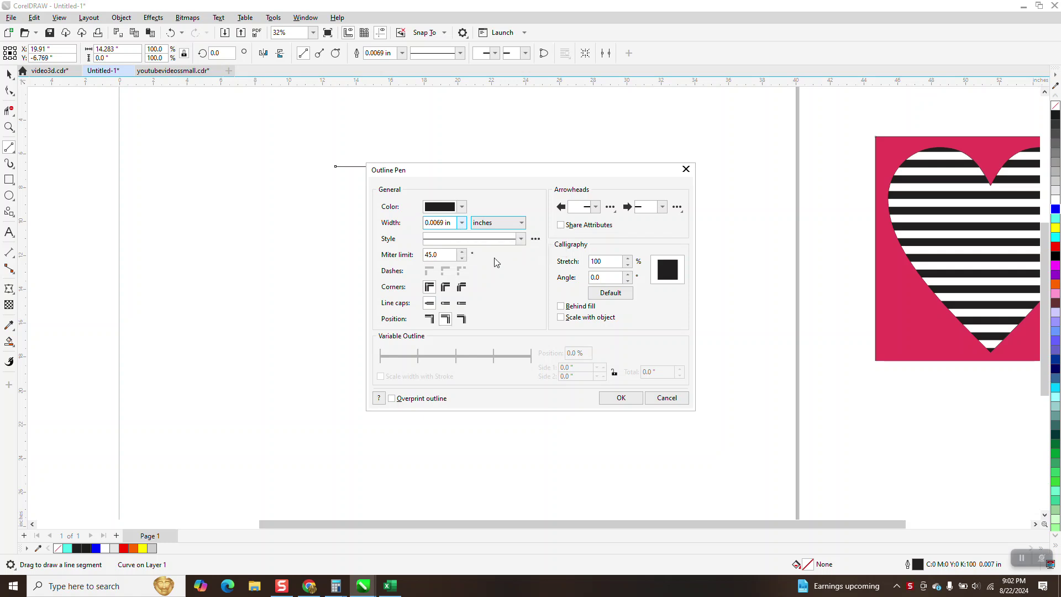
click(621, 399)
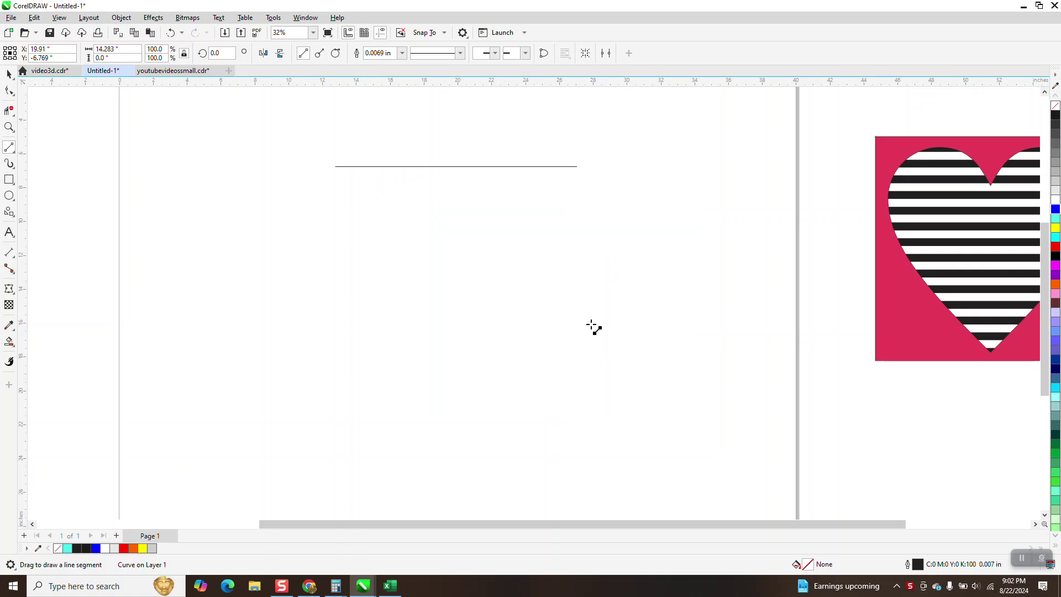
Give the line a 0.5 in outline width and stretch it to about 19.6 in long
click(396, 53)
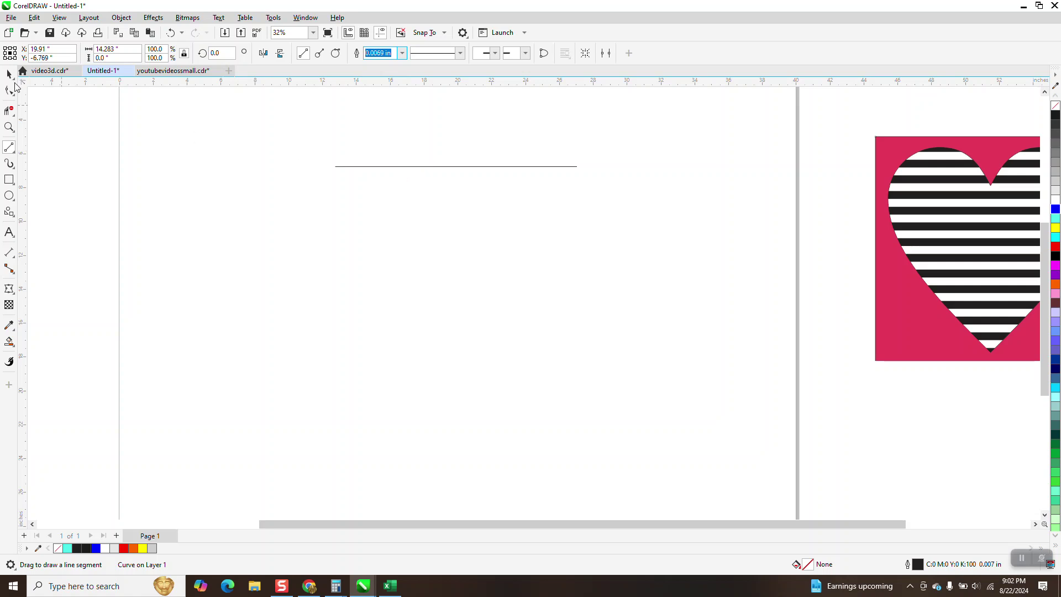
click(9, 74)
click(9, 73)
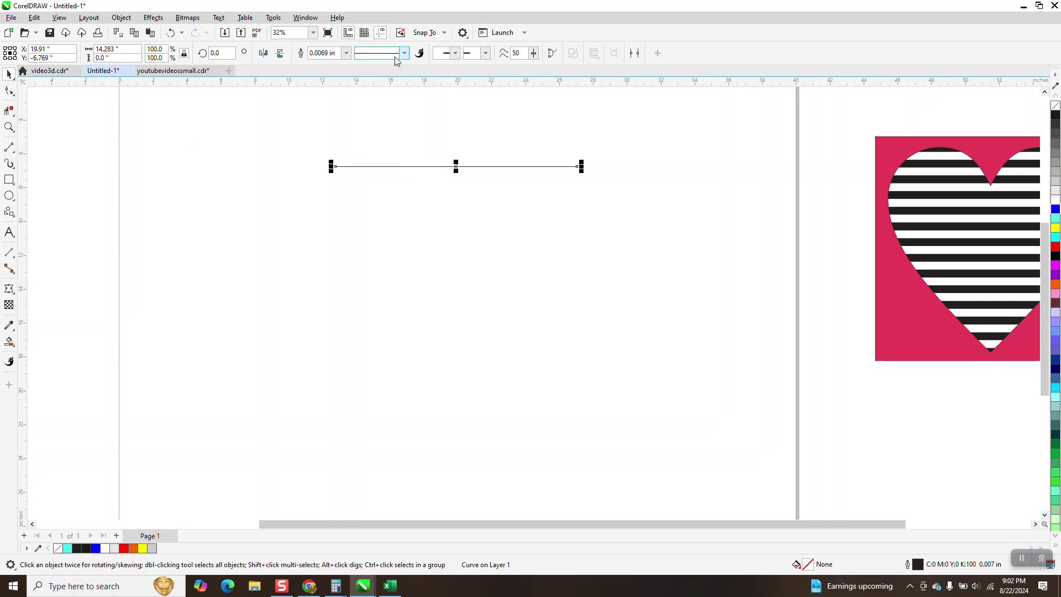
text(0.5)
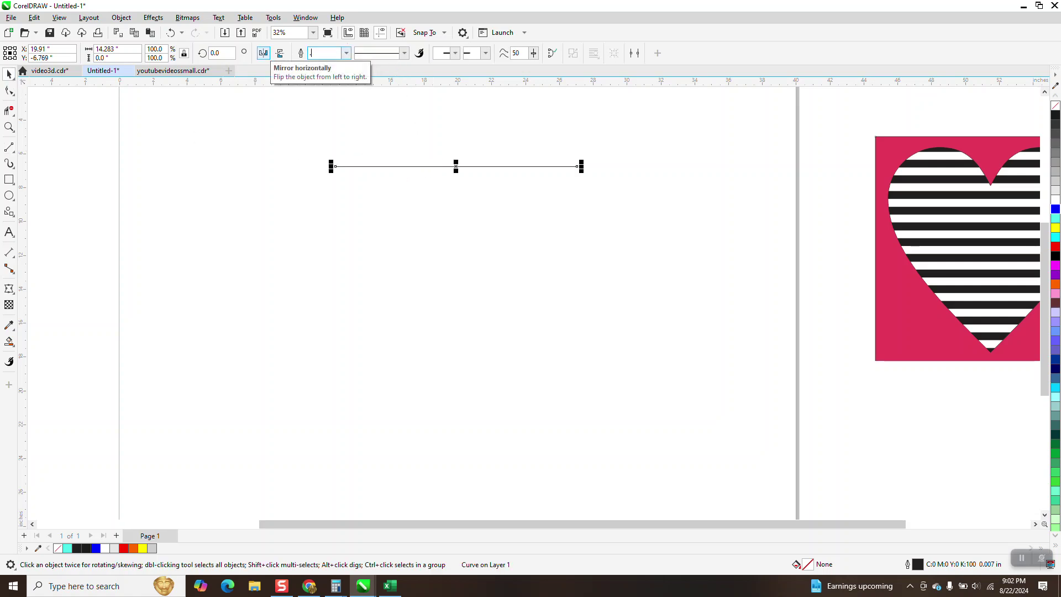
key(Return)
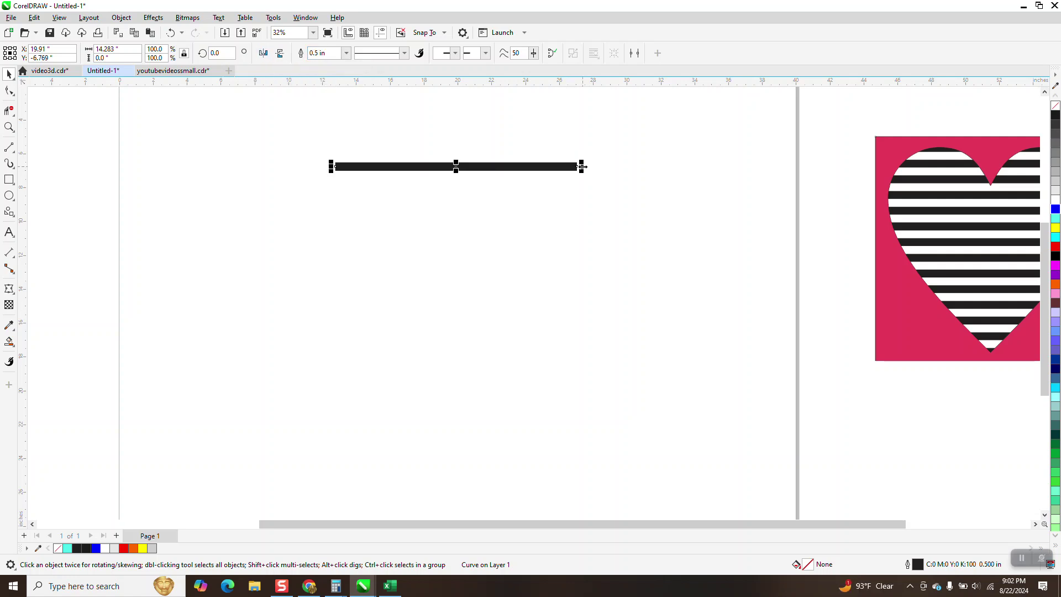
drag(582, 167, 673, 167)
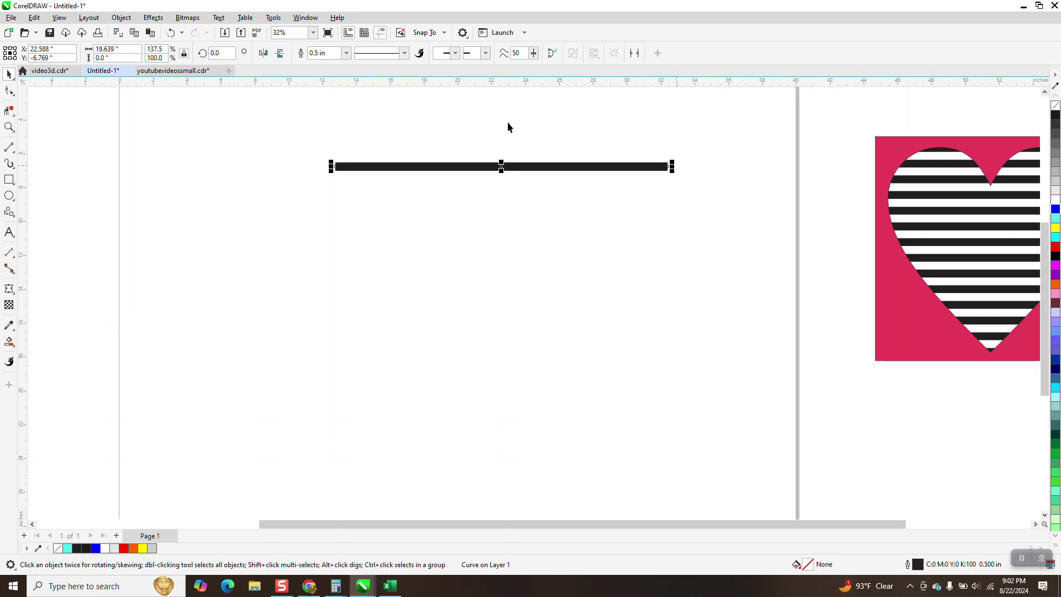
click(450, 121)
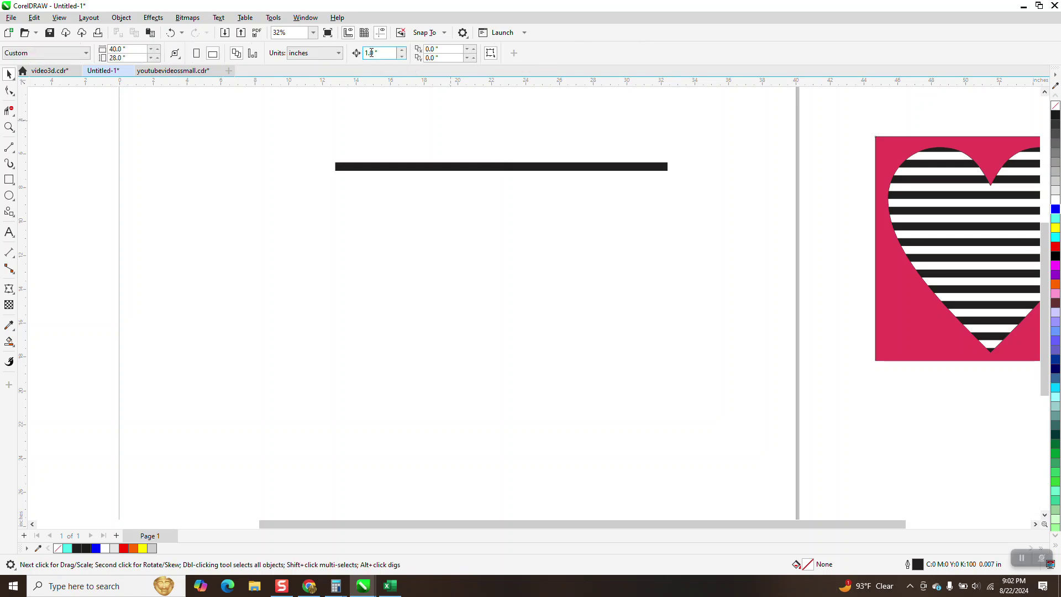
Duplicate the thick line downward one inch at a time into 16 stripes, then select them all
click(462, 166)
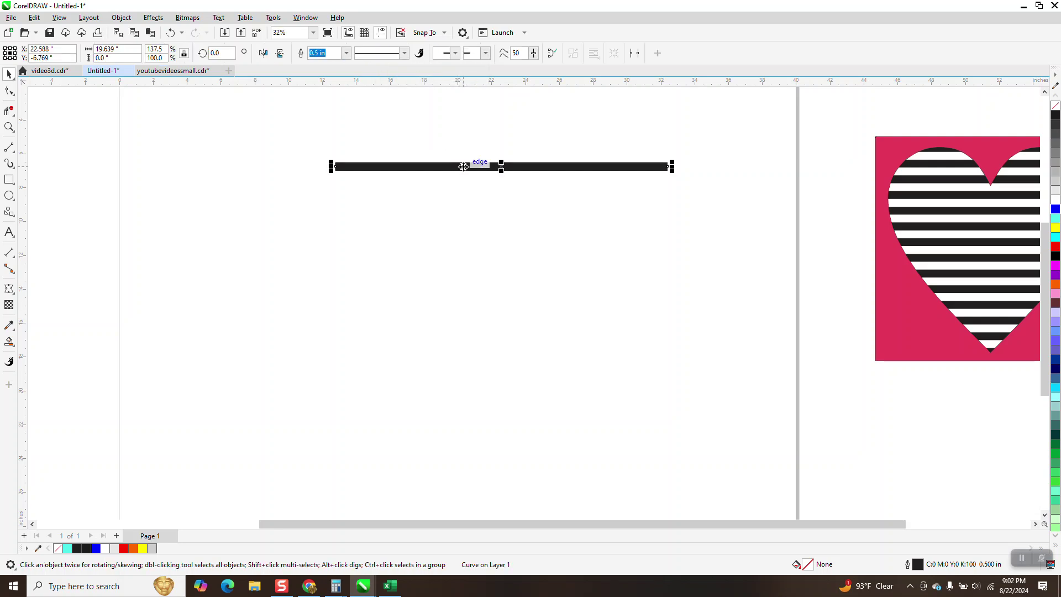
key(KP_Add)
key(Down)
key(KP_Add)
key(Down)
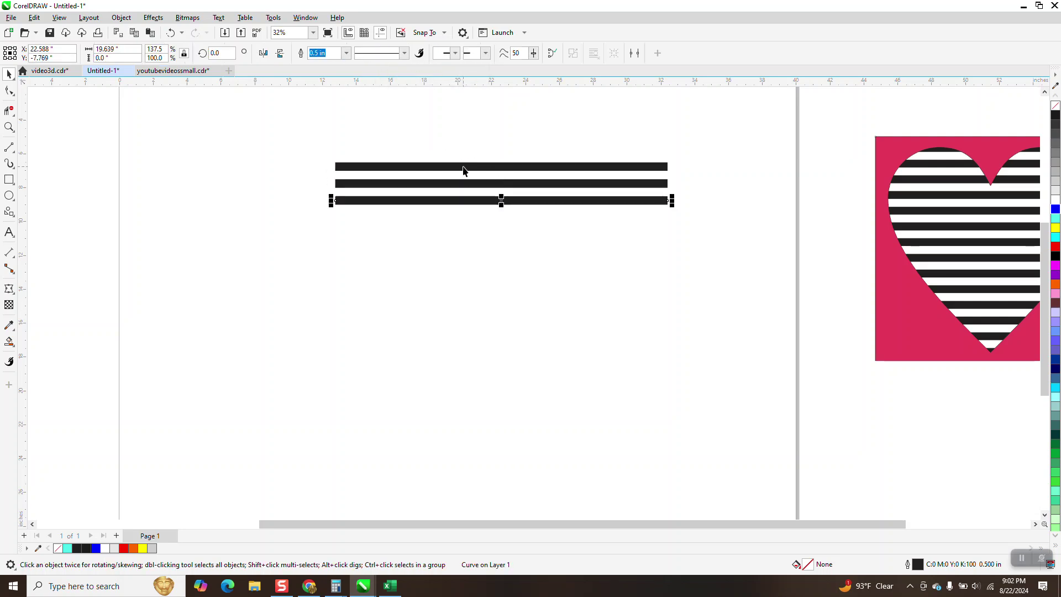
key(KP_Add)
key(Down)
key(KP_Add)
key(Down)
key(KP_Add)
key(Down)
key(KP_Add)
key(Down)
key(KP_Add)
key(Down)
key(KP_Add)
key(Down)
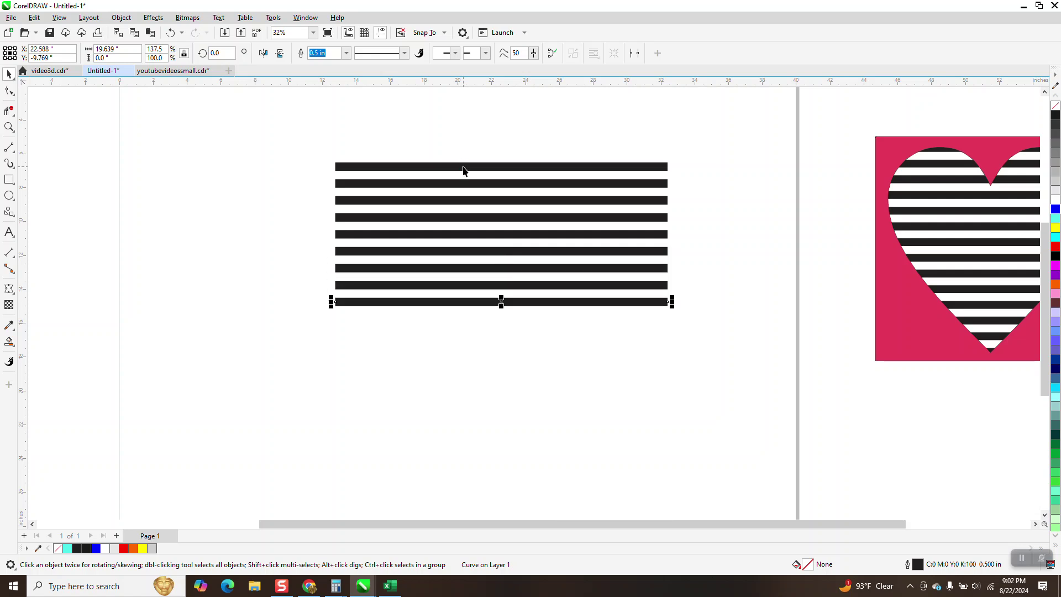
key(KP_Add)
key(Down)
key(KP_Add)
key(Down)
key(KP_Add)
key(Down)
key(KP_Add)
key(Down)
key(KP_Add)
key(Down)
key(KP_Add)
key(Down)
key(KP_Add)
key(Down)
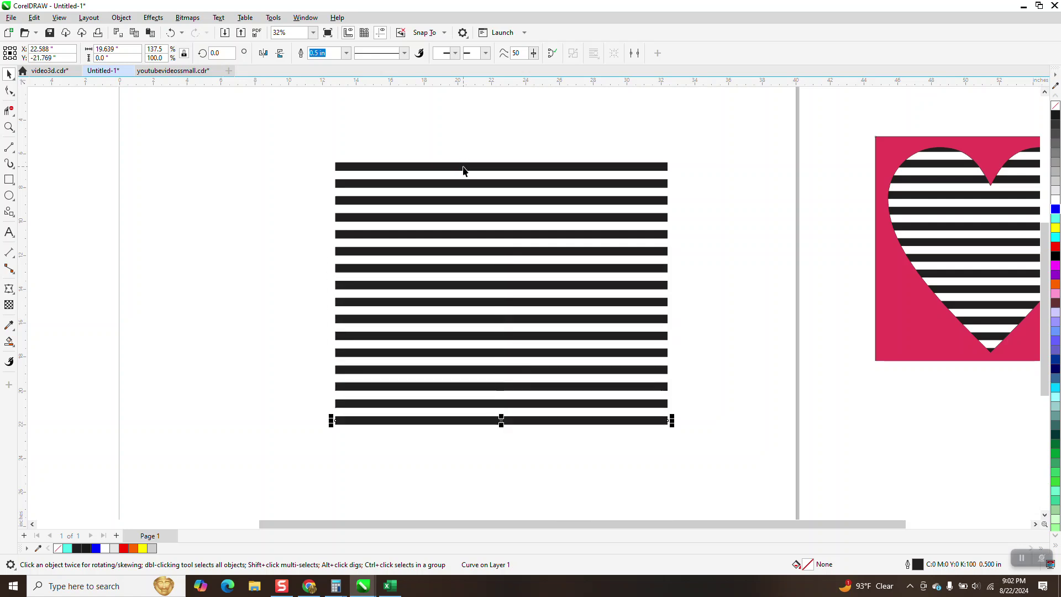
drag(297, 139, 709, 474)
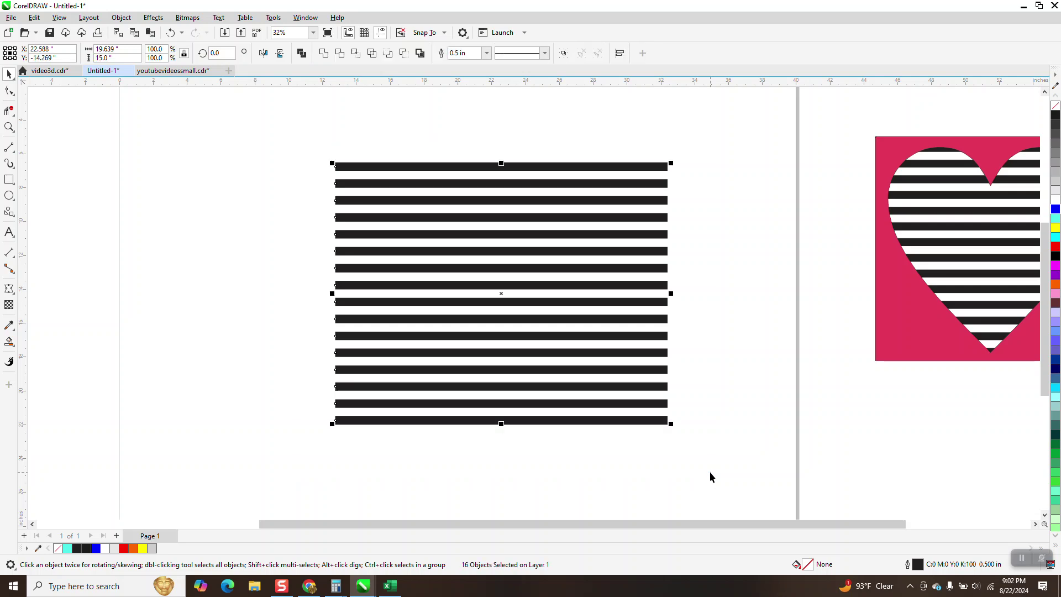
Group the sixteen stripes and centre the group on the page
key(ctrl+g)
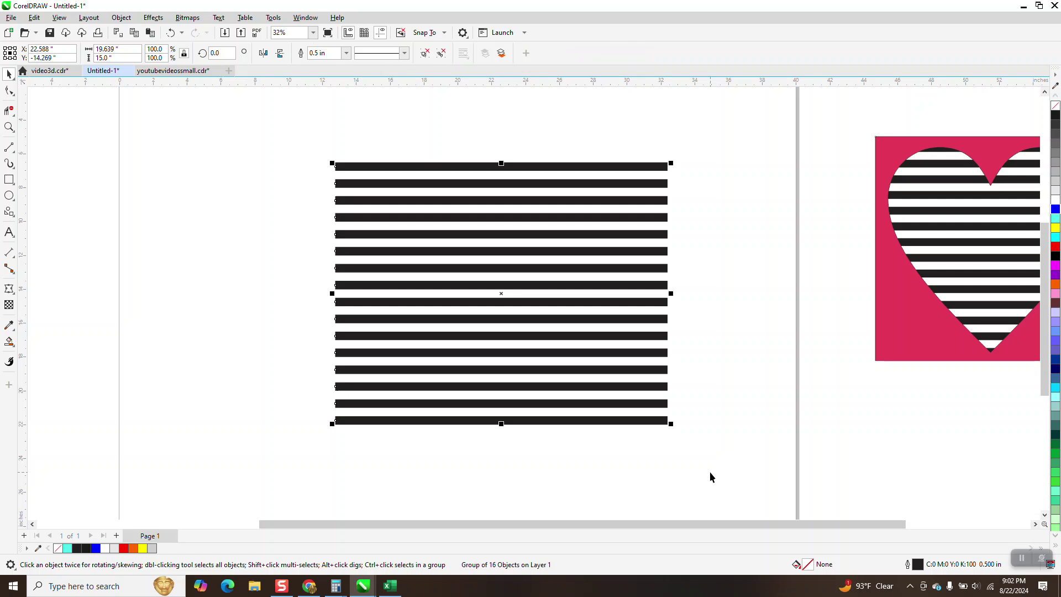
key(p)
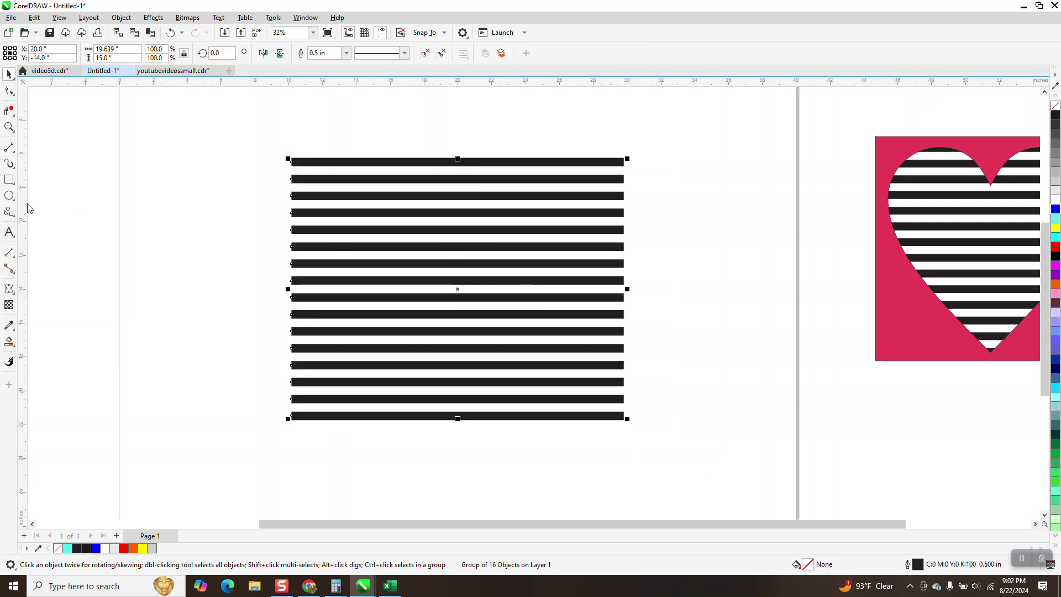
click(363, 120)
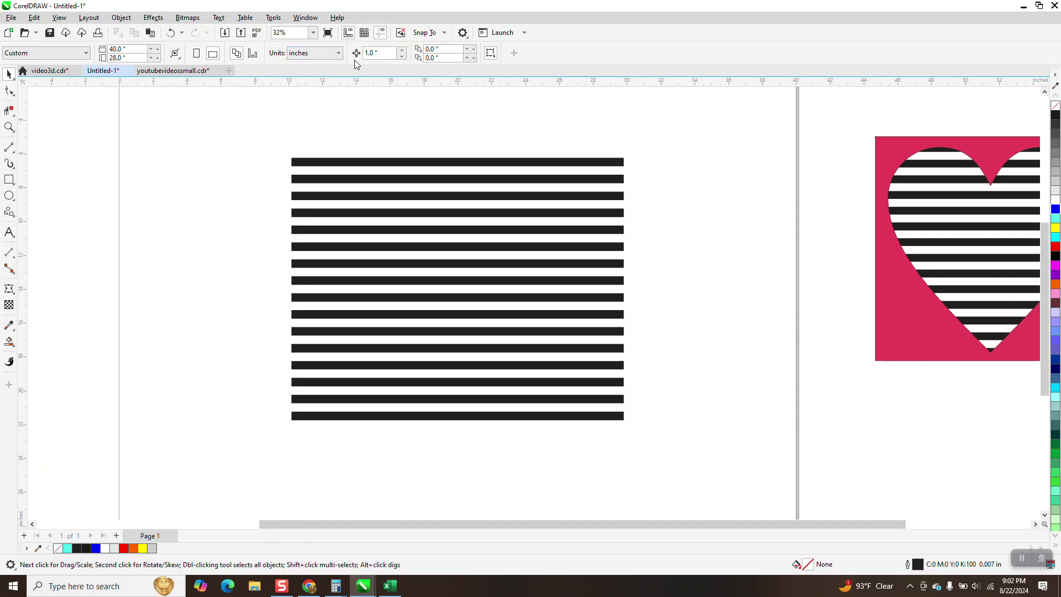
click(348, 169)
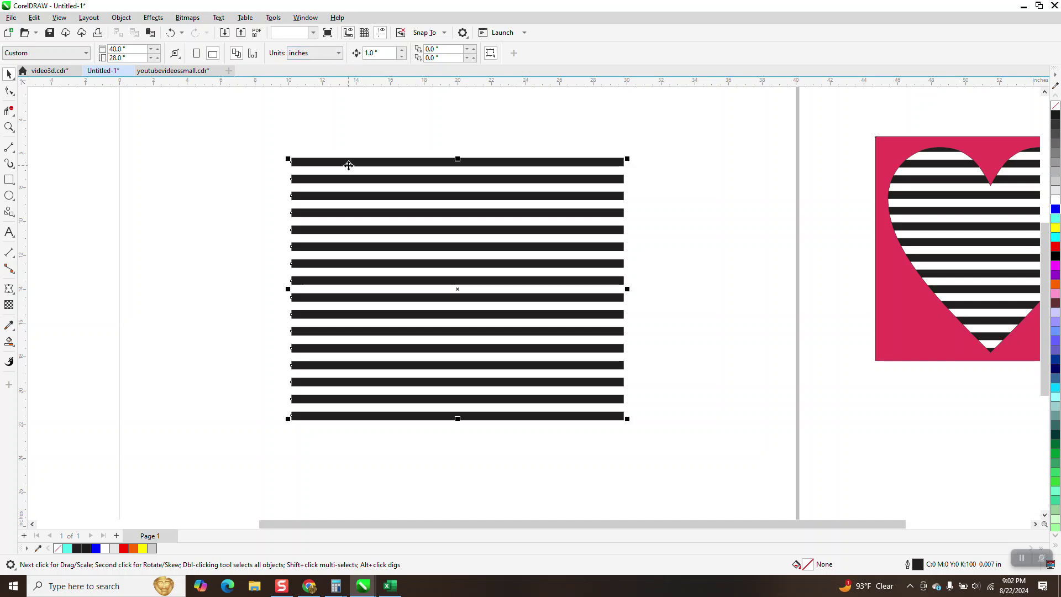
Set the nudge distance to 22 in with nothing selected
click(319, 131)
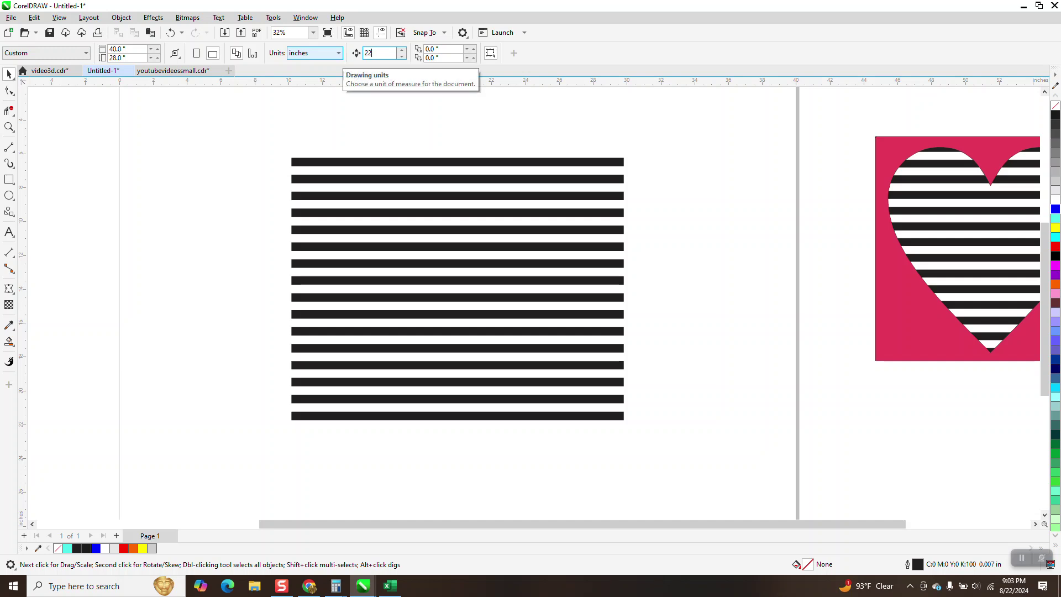
text(22)
key(Return)
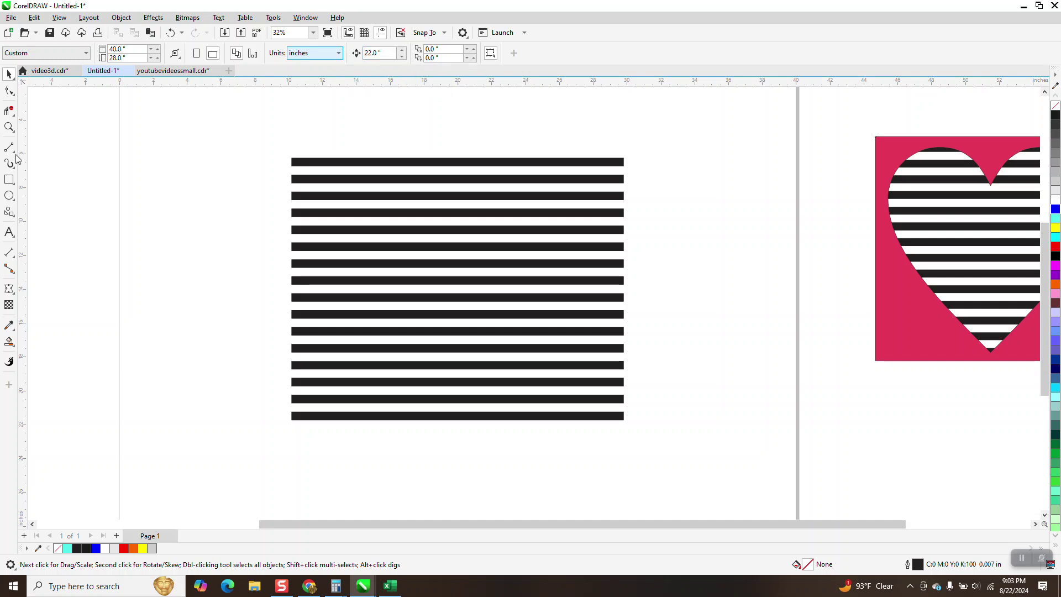
click(13, 216)
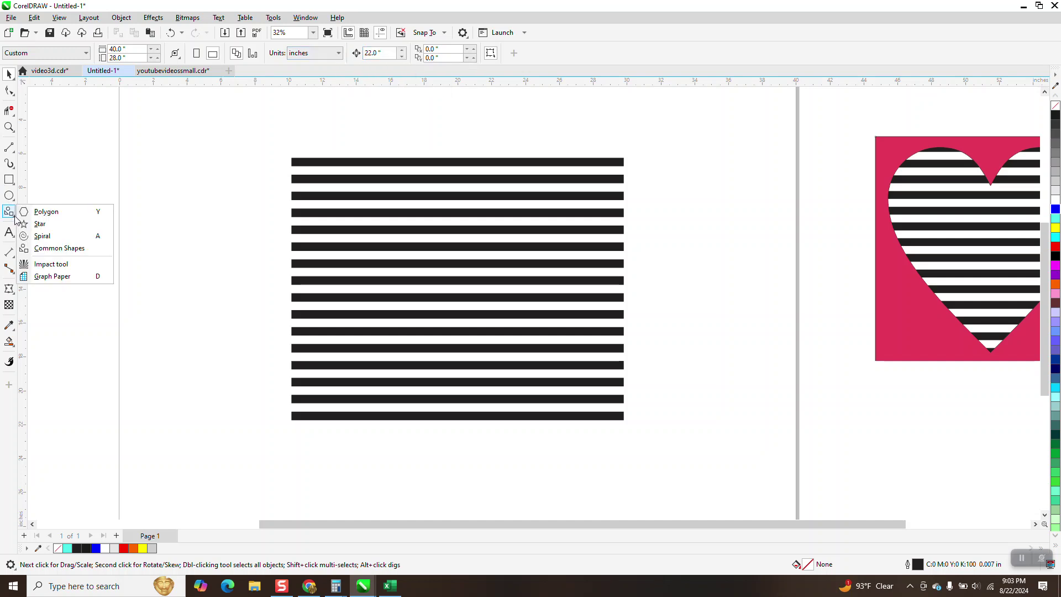
Draw a Common Shapes heart, centre it on the page, and select it with the stripes
click(49, 250)
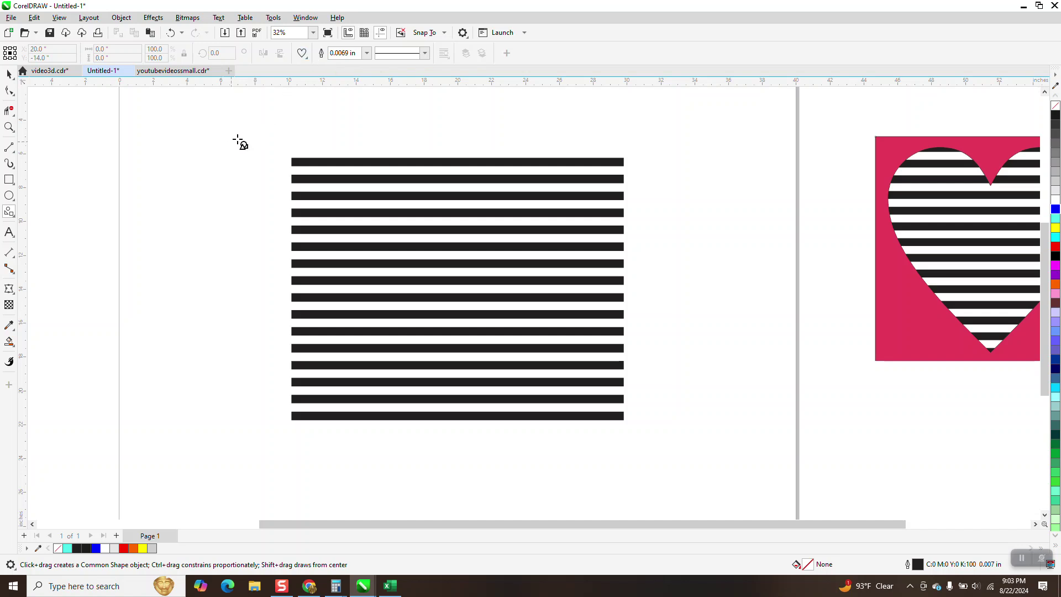
drag(239, 141, 190, 380)
key(p)
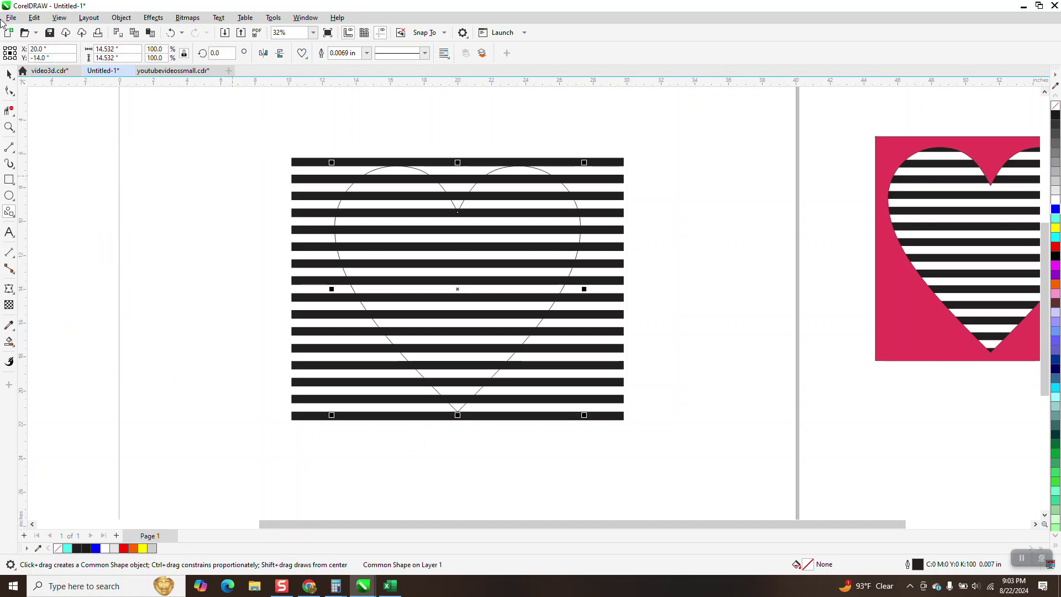
key(space)
drag(234, 118, 677, 494)
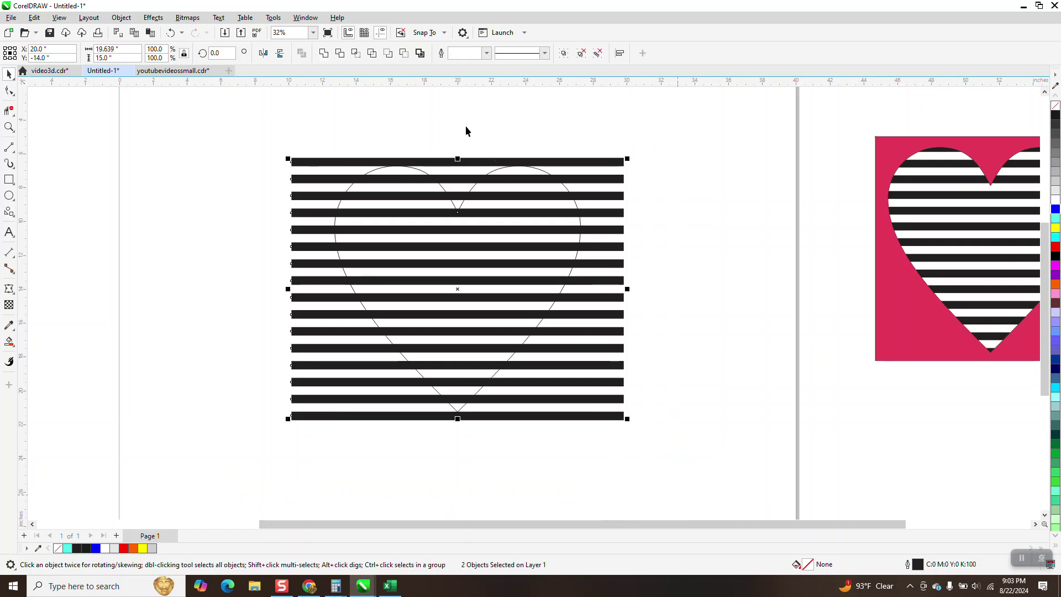
Intersect the heart with the stripes, nudge the heart outline, and delete that first result
click(361, 48)
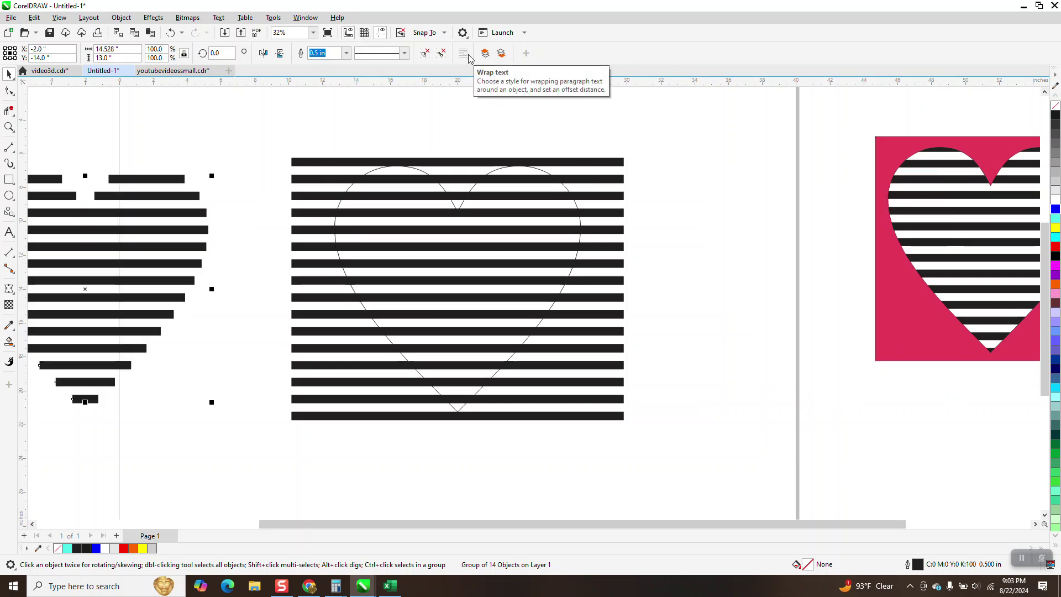
scroll(625, 159, down, 1)
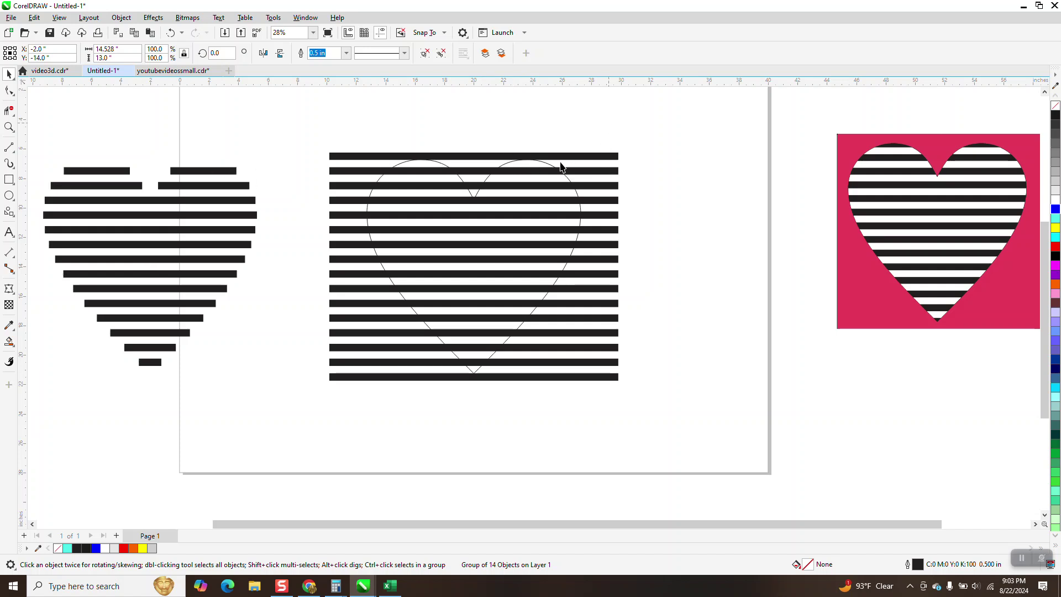
click(550, 165)
drag(549, 164, 548, 169)
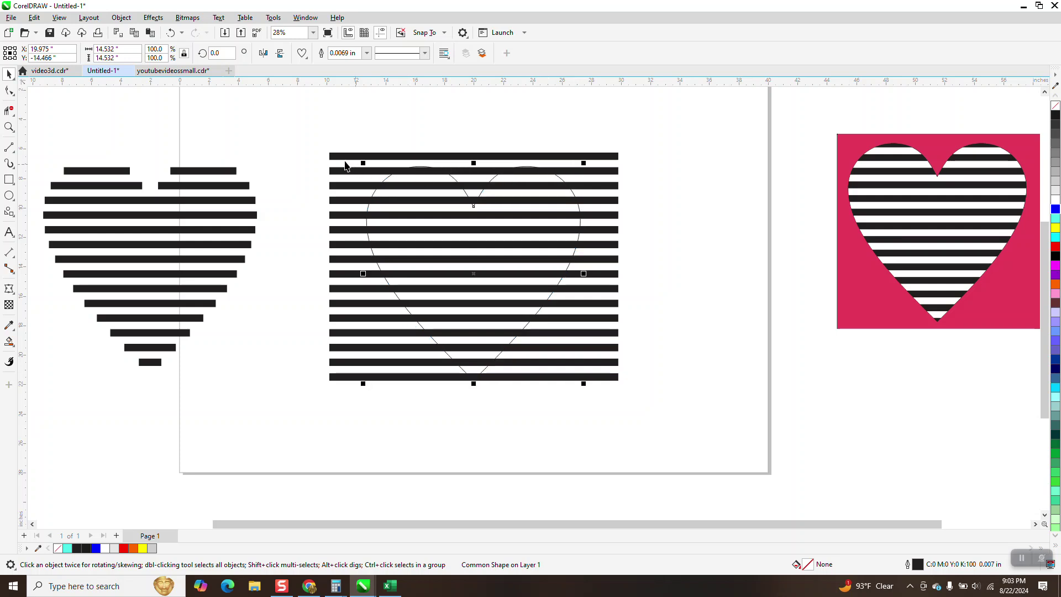
click(227, 186)
key(Delete)
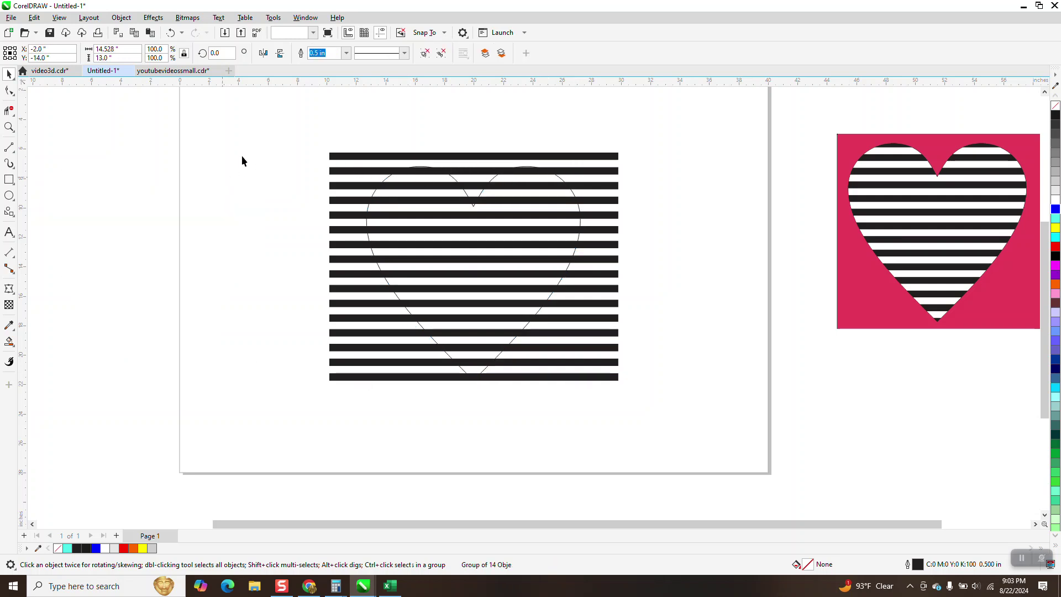
Intersect the heart outline with the stripes again to produce the final striped heart
drag(271, 122, 665, 405)
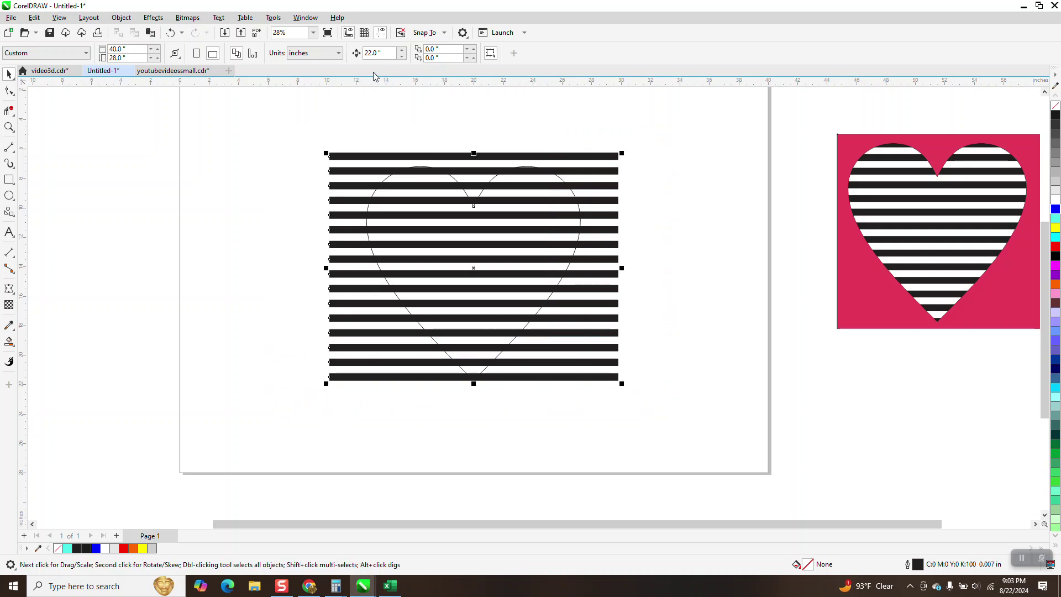
click(357, 52)
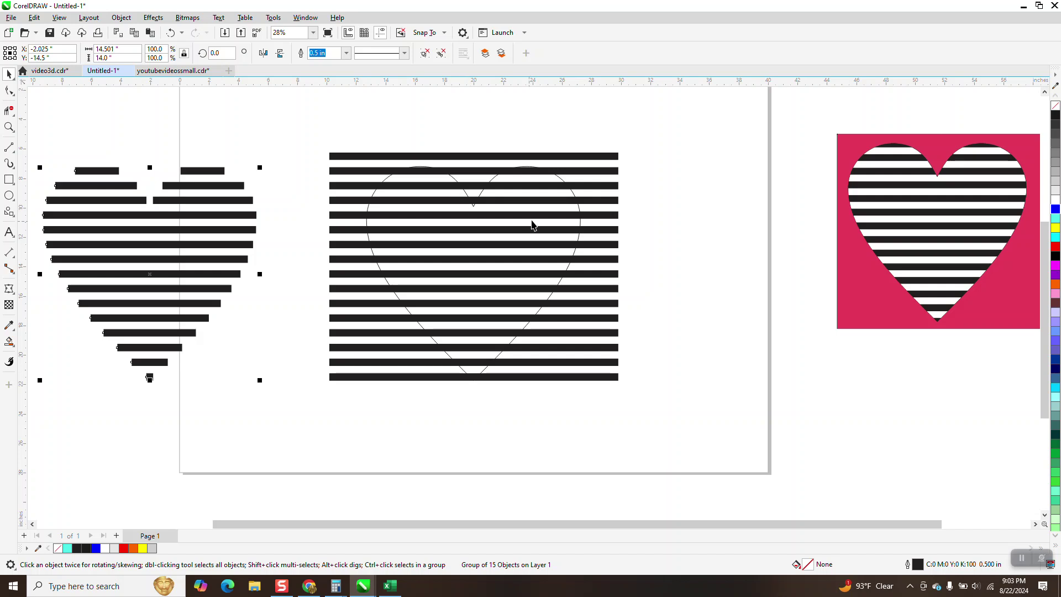
scroll(532, 224, down, 1)
click(560, 184)
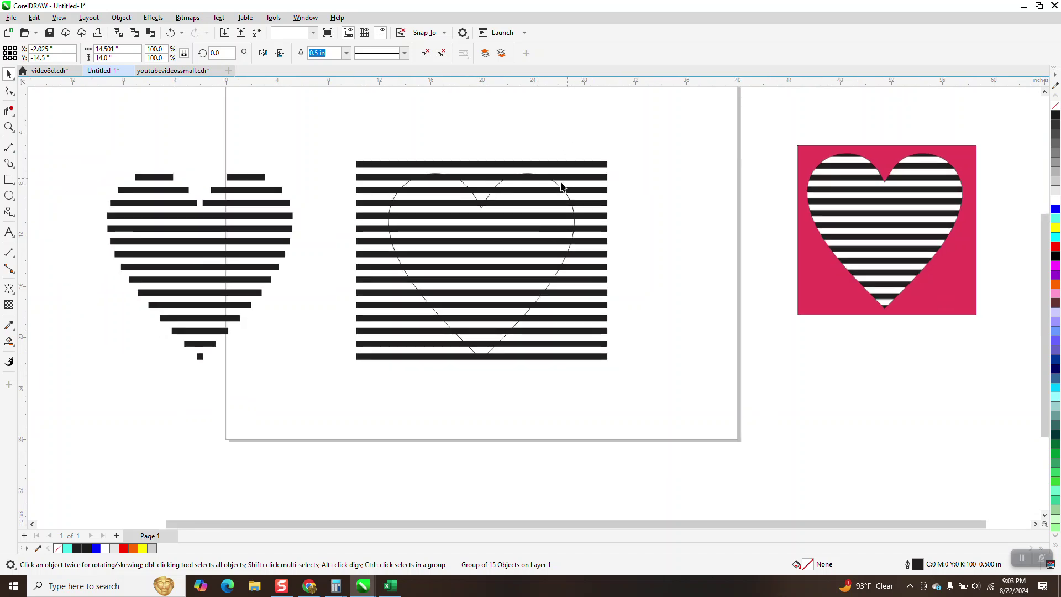
Fill the heart outline white, keep it on the striped heart, and send it to back of page
click(558, 185)
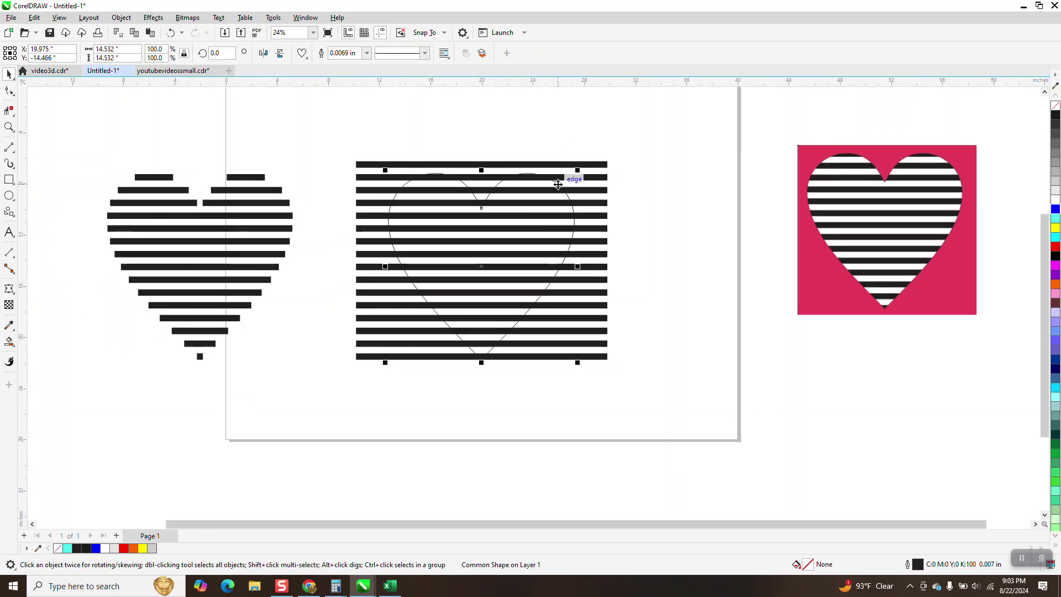
drag(559, 185, 559, 466)
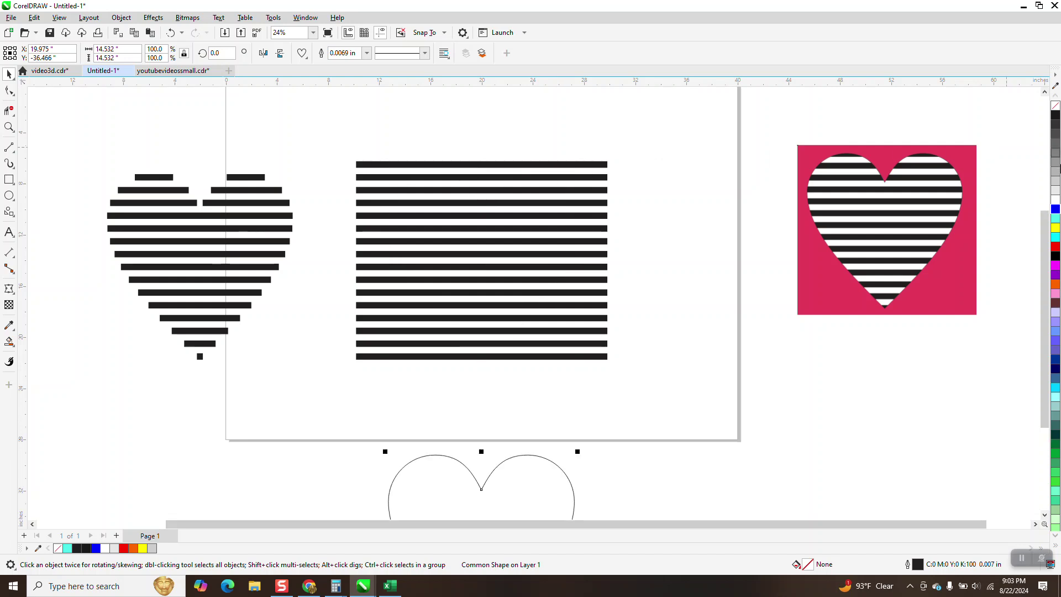
click(1056, 201)
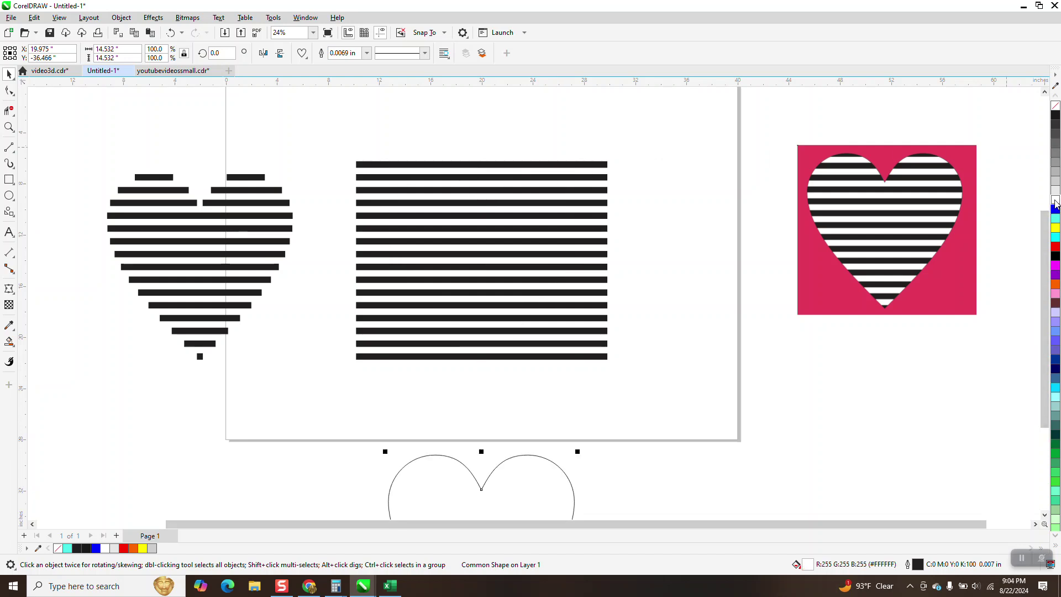
key(ctrl+z)
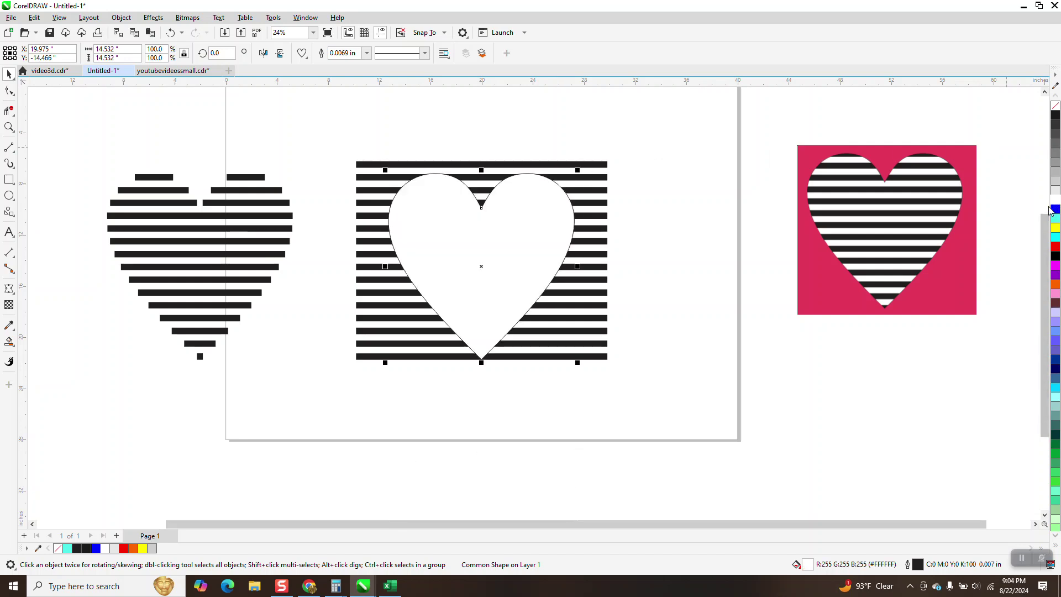
key(ctrl+z)
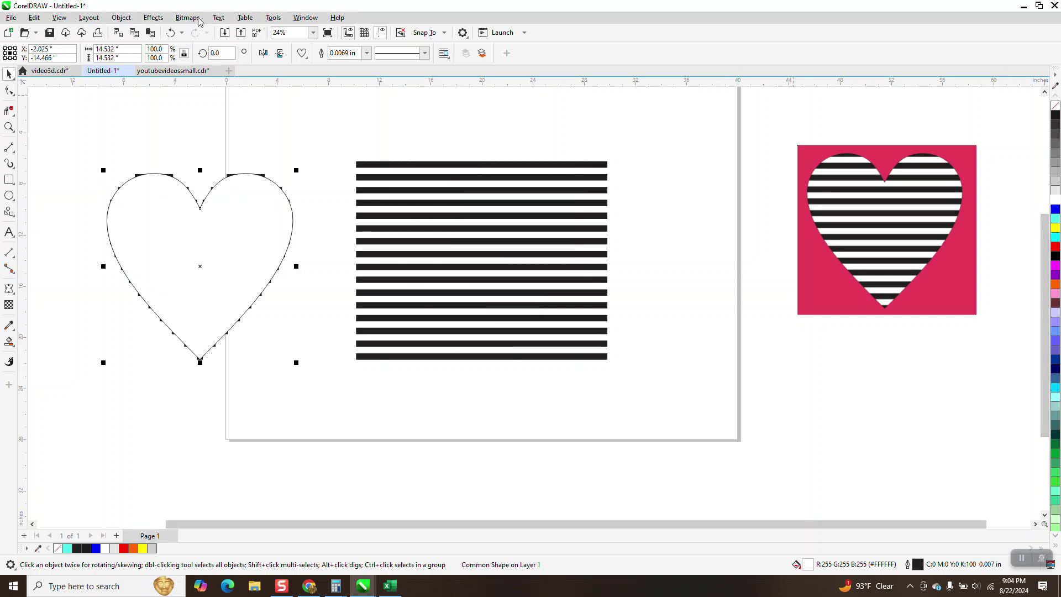
click(115, 18)
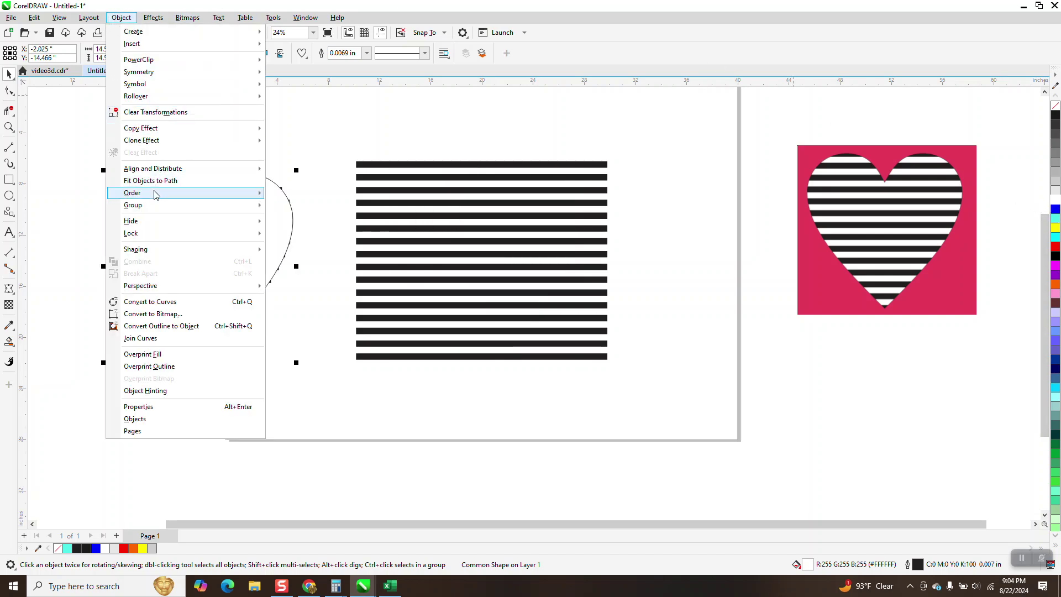
mouse_move(229, 197)
click(302, 206)
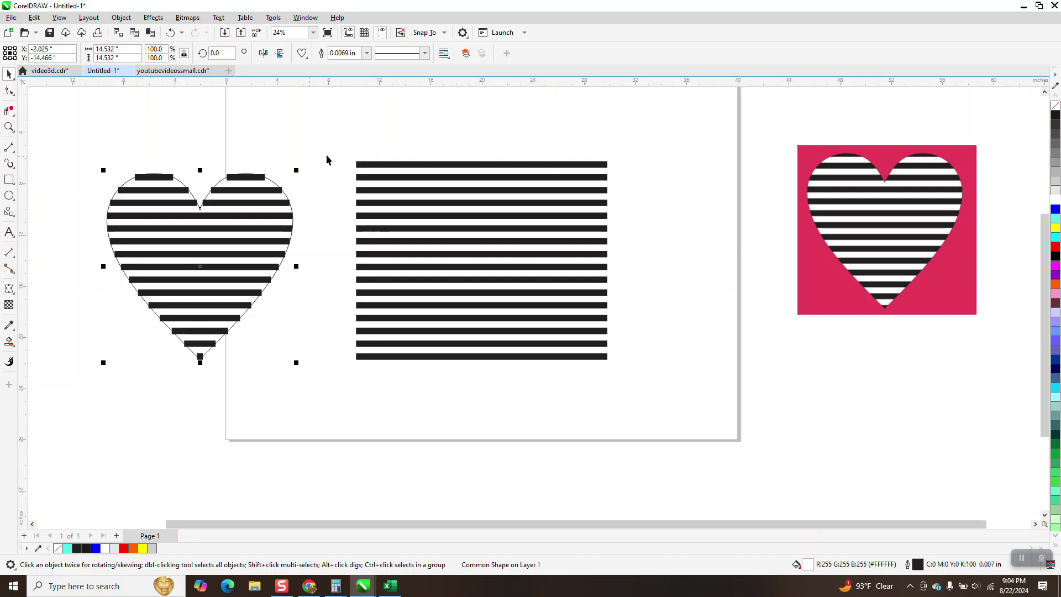
scroll(177, 186, down, 2)
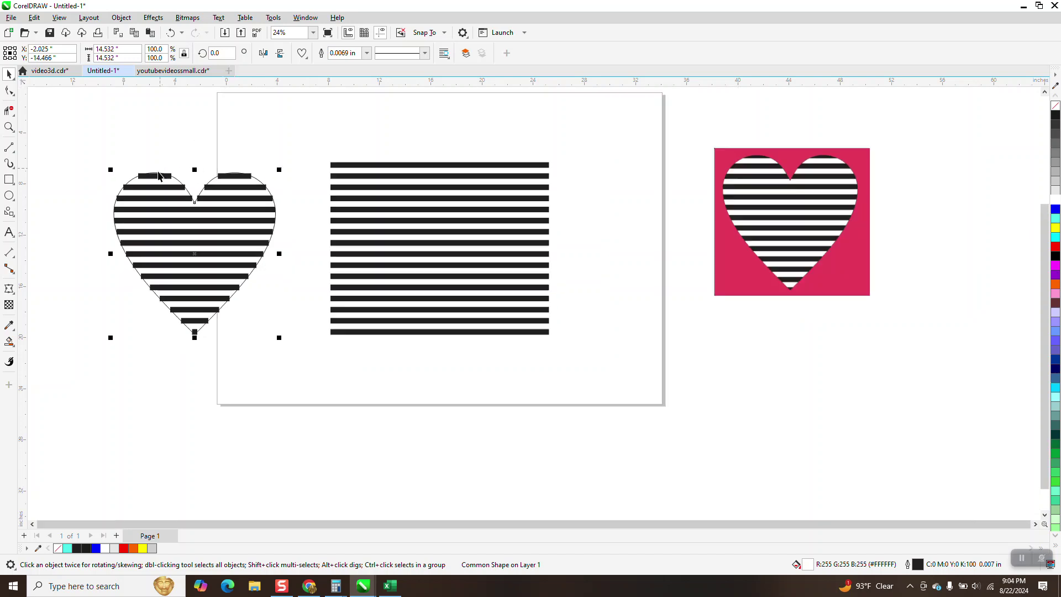
Move the finished heart 22 inches down and delete the striped rectangle
drag(99, 138, 275, 337)
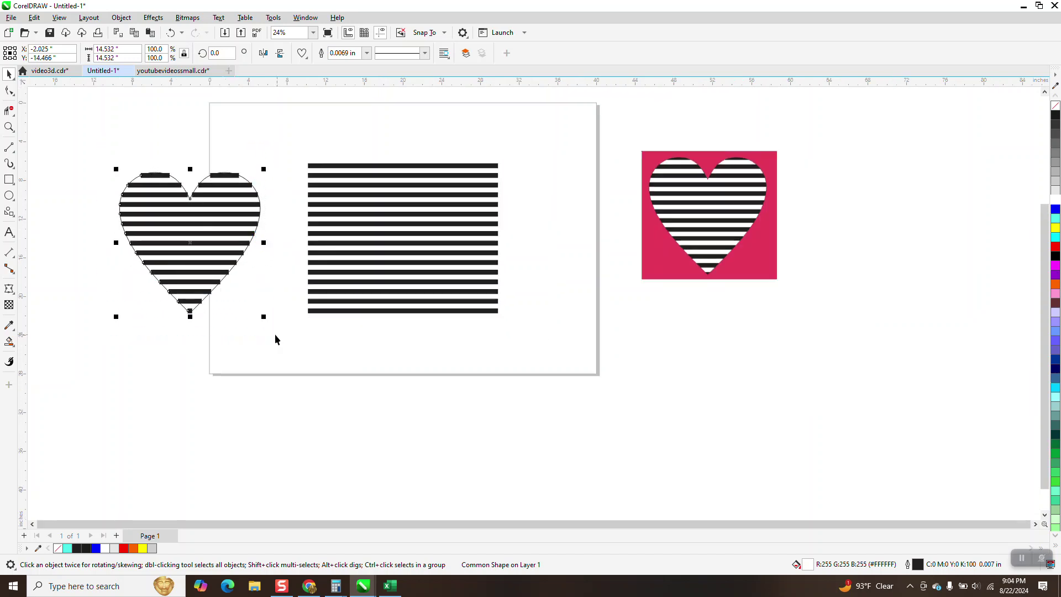
key(Down)
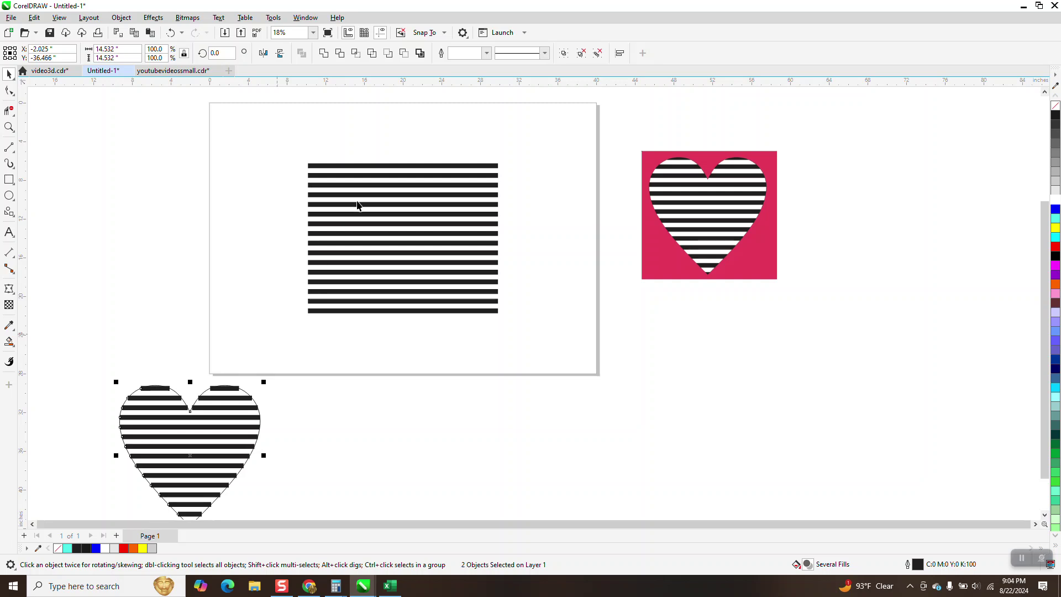
click(375, 167)
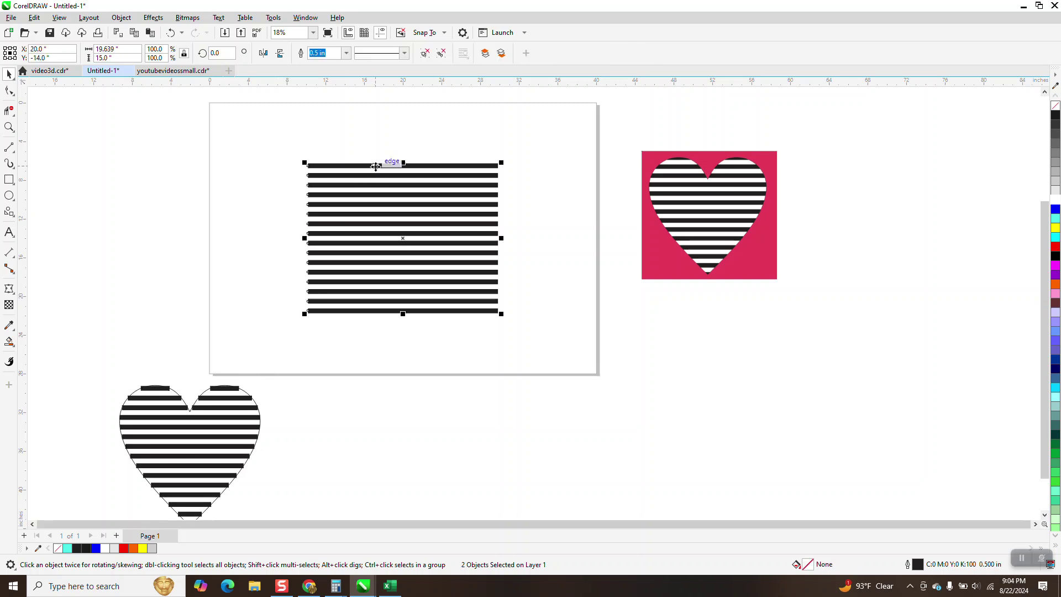
key(Delete)
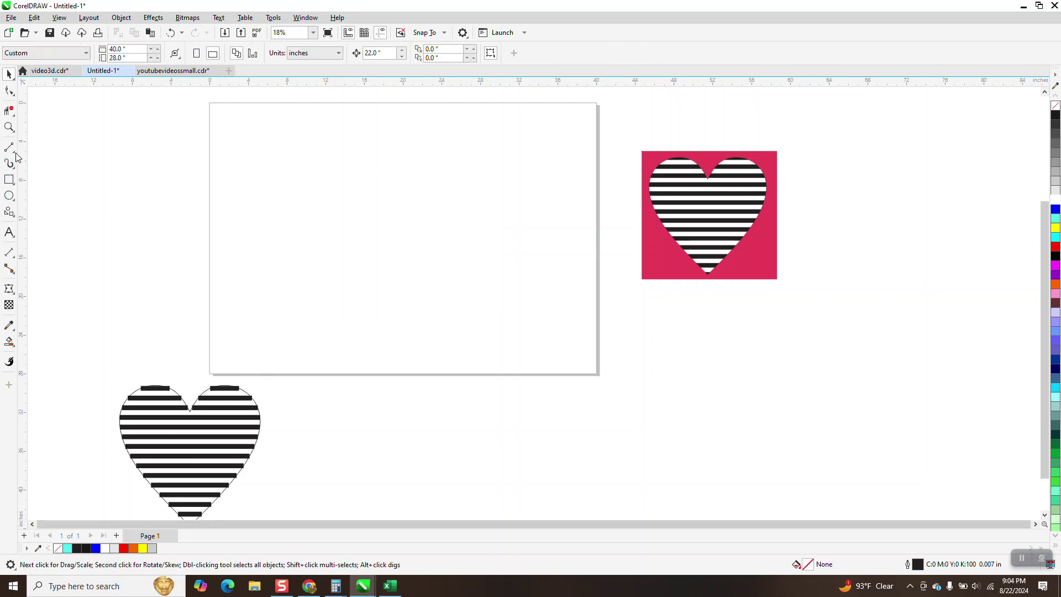
Draw a new horizontal 2-point line with a 0.5 in outline width
click(9, 147)
click(13, 151)
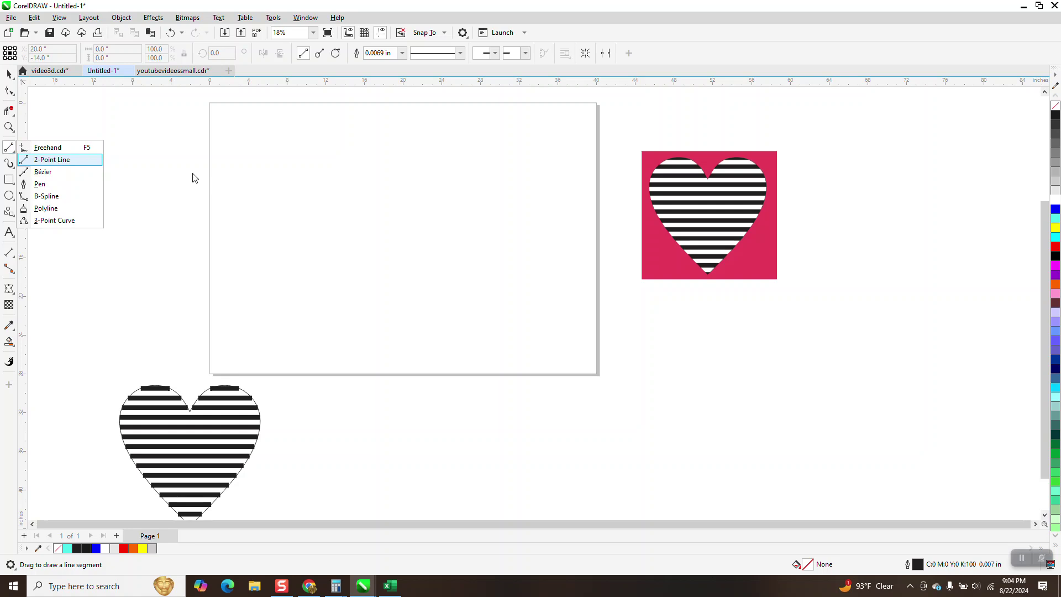
drag(268, 162, 555, 162)
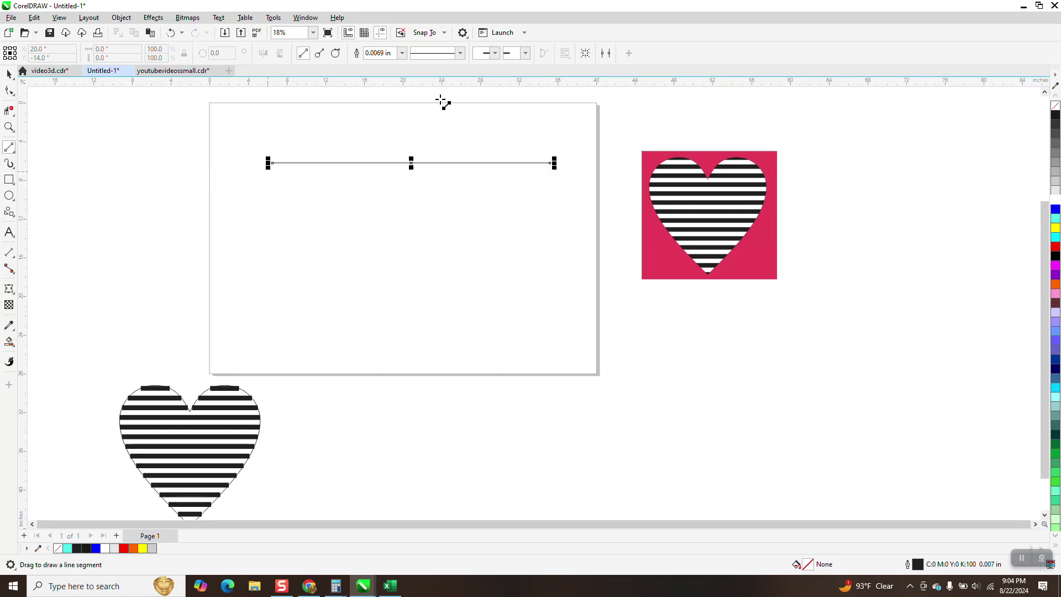
drag(394, 53, 381, 54)
text(0.5)
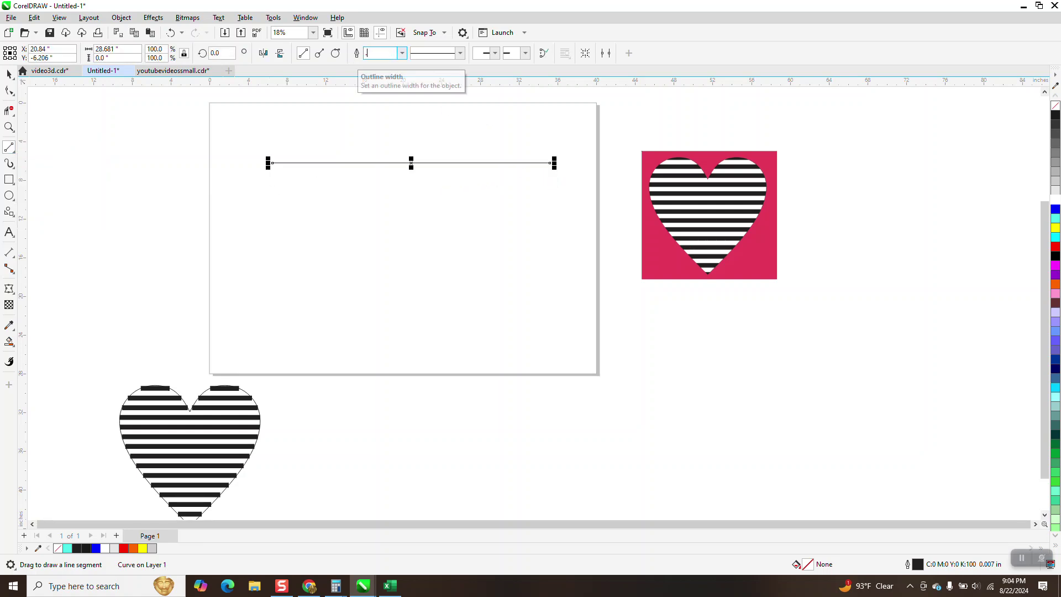
key(Return)
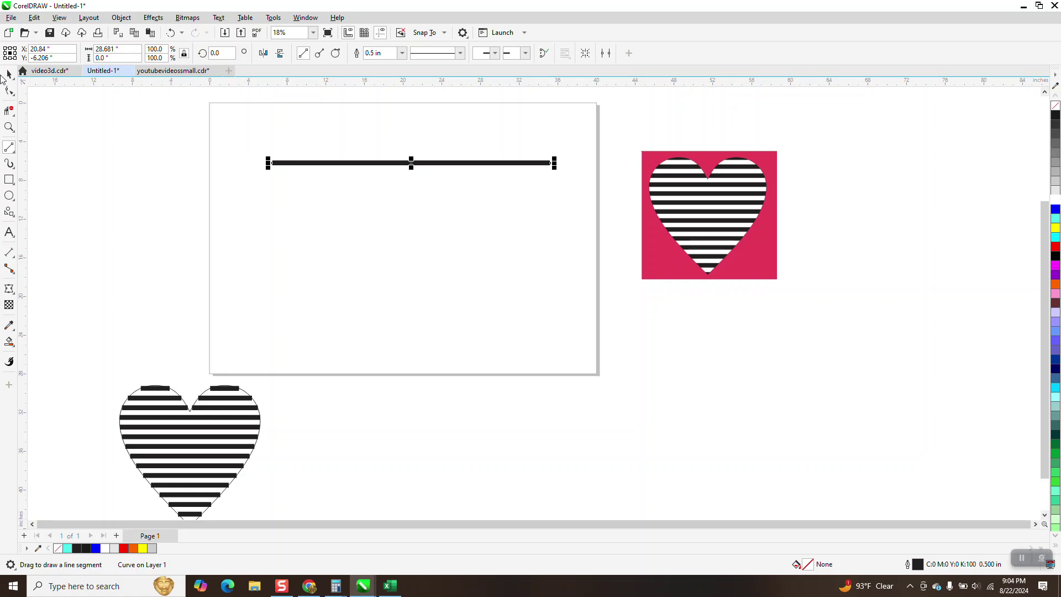
key(Escape)
Set the nudge distance to 1 and convert the line's outline into a filled object
key(space)
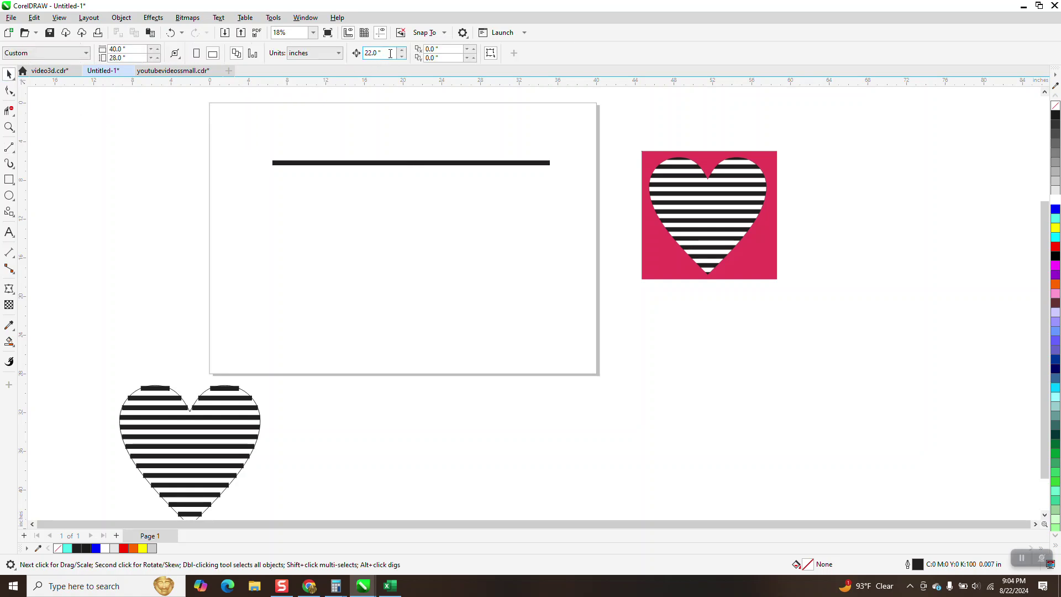
text(1)
click(409, 164)
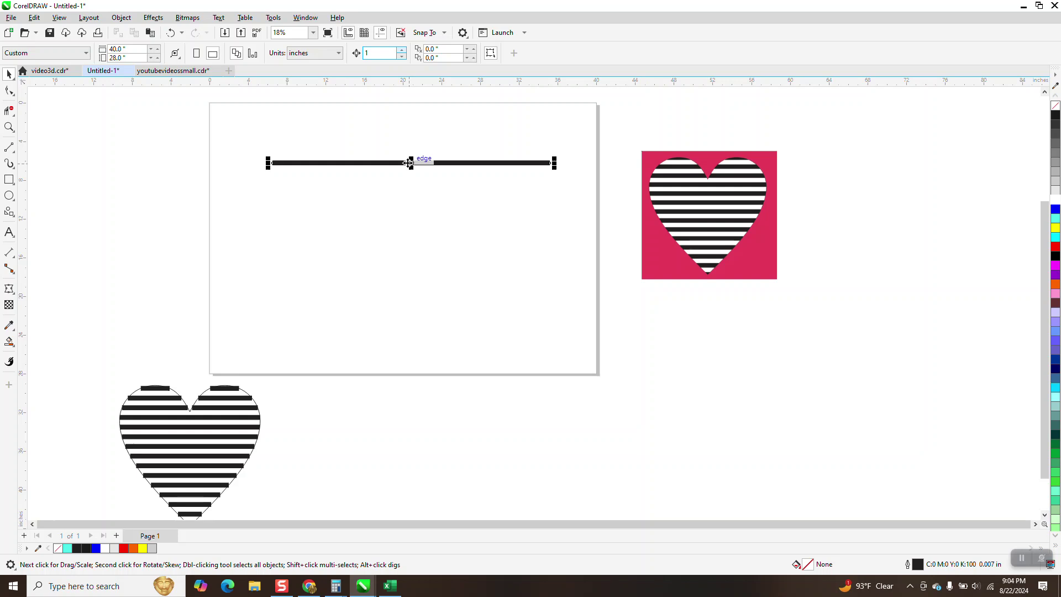
click(118, 18)
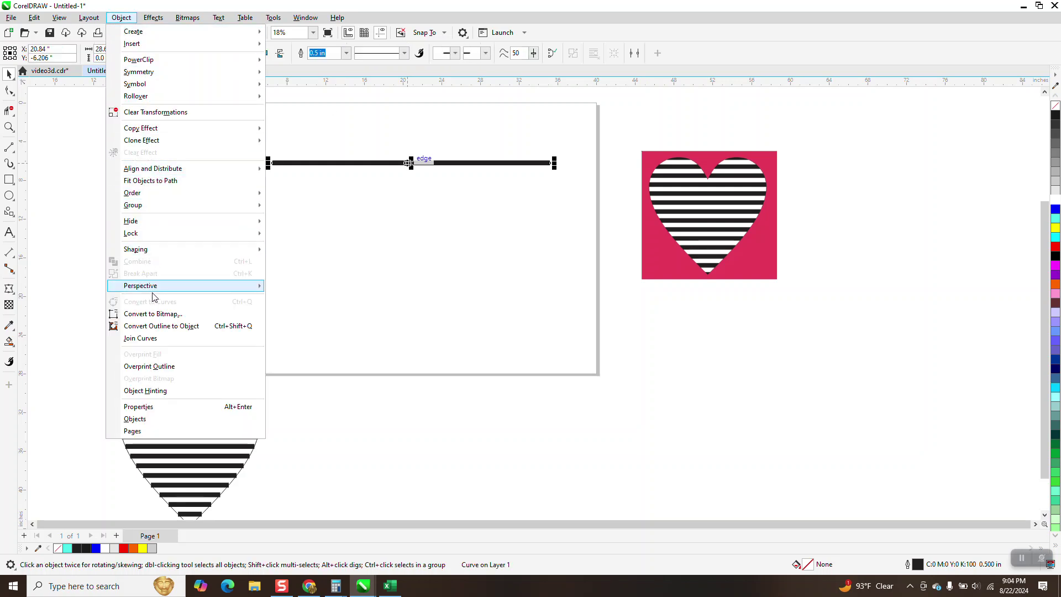
click(154, 326)
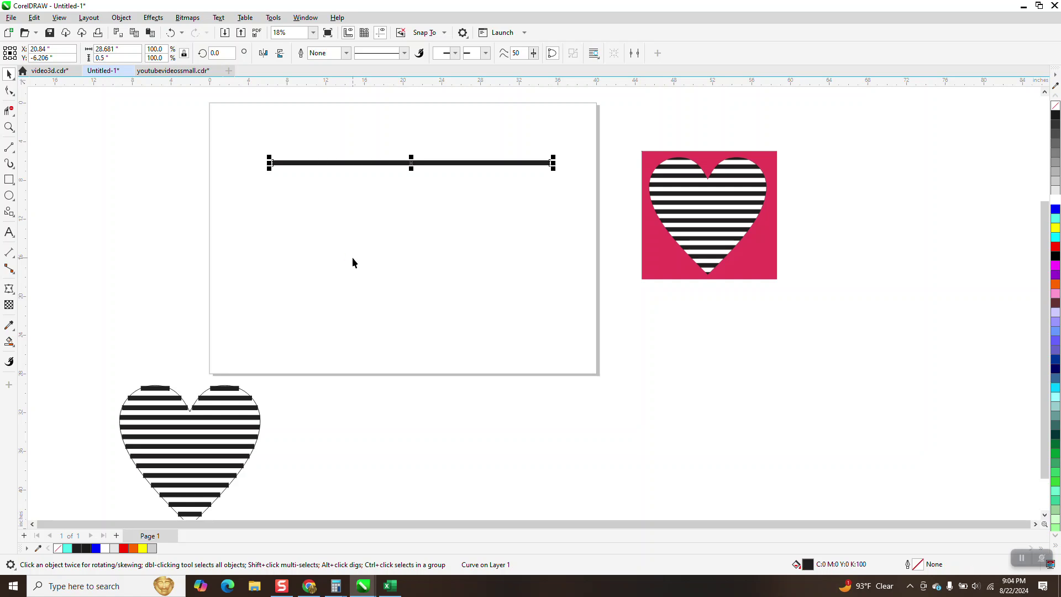
Duplicate the bar into twenty stripes, group and centre them, then draw a heart outline
key(ctrl+d)
key(ctrl+d)
key(ctrl+d)
key(ctrl+d)
key(ctrl+d)
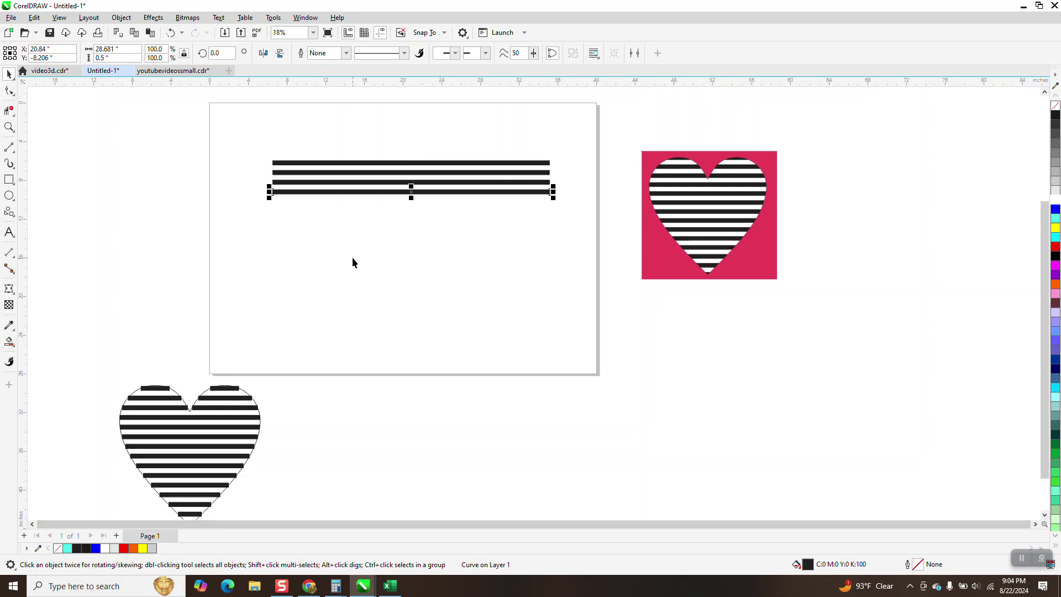
key(ctrl+d)
key(ctrl+d)
key(ctrl+d)
key(ctrl+d)
key(ctrl+d)
key(ctrl+d)
key(ctrl+d)
key(ctrl+d)
key(ctrl+d)
key(ctrl+d)
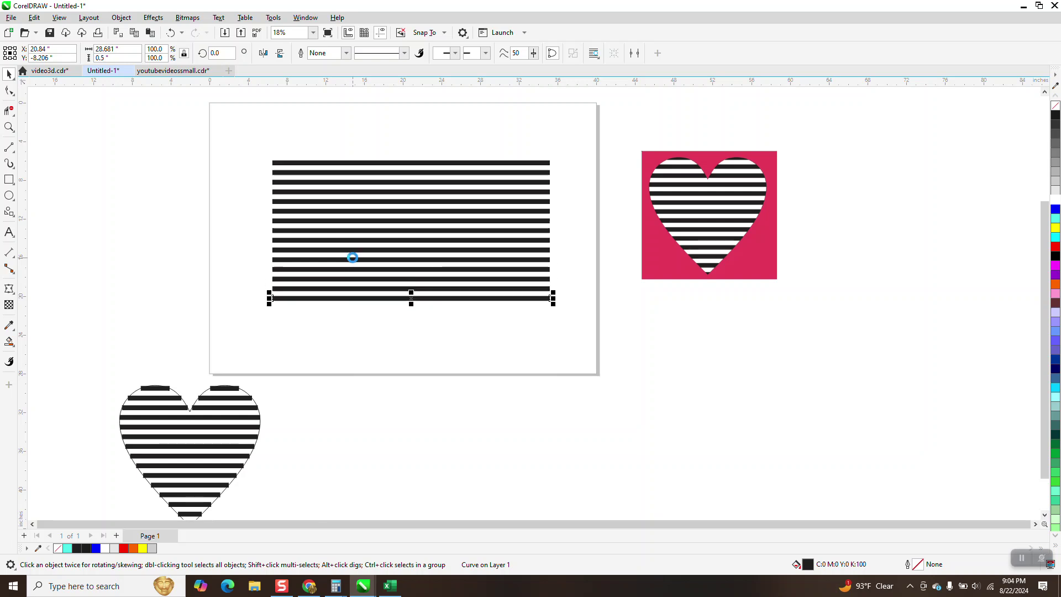
key(ctrl+d)
key(ctrl+d)
key(ctrl+d)
drag(240, 133, 583, 385)
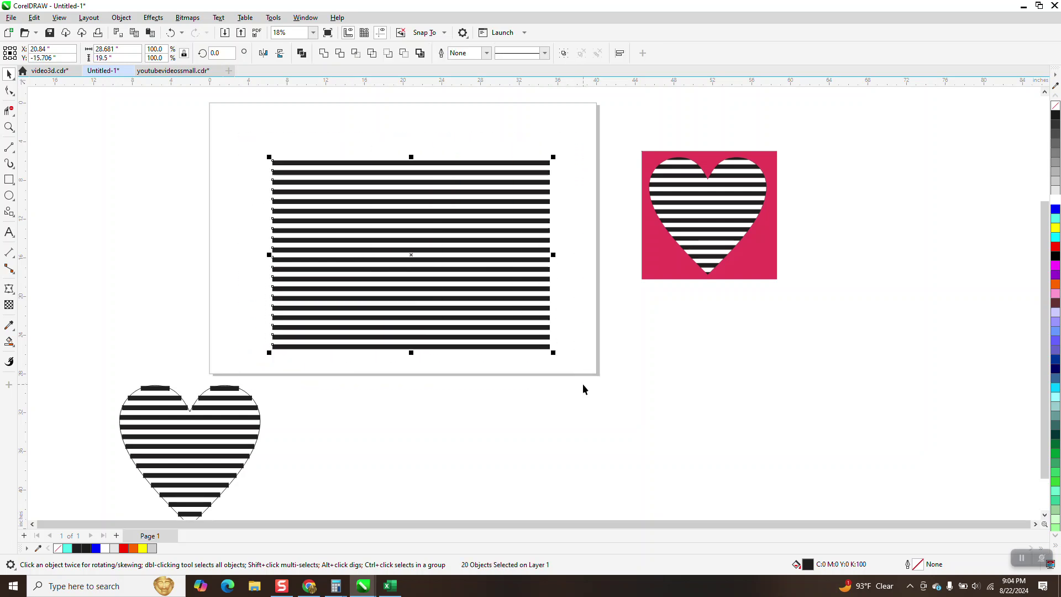
key(ctrl+g)
key(p)
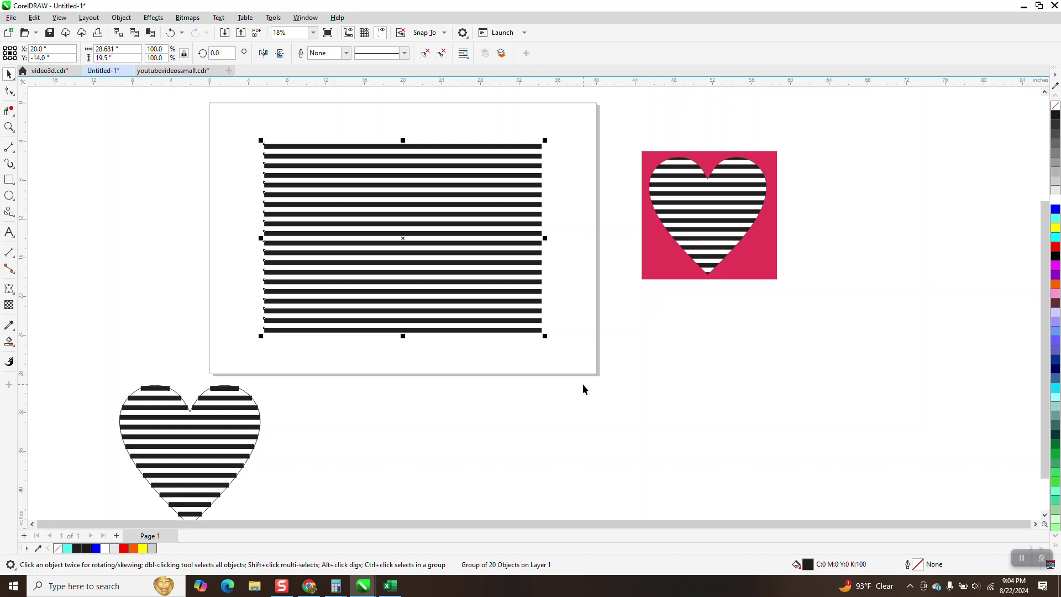
click(9, 212)
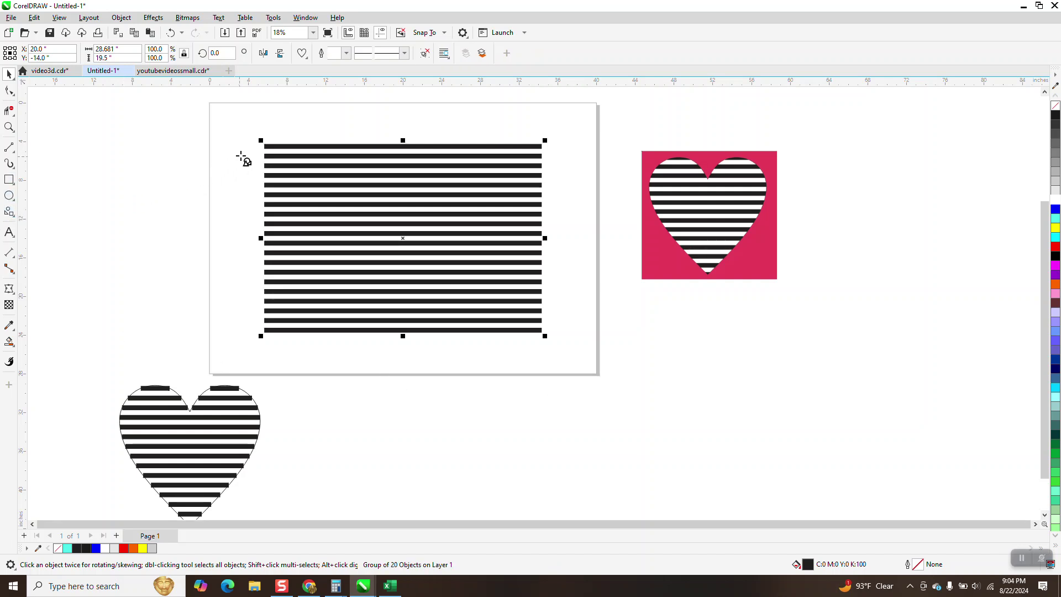
drag(242, 155, 149, 332)
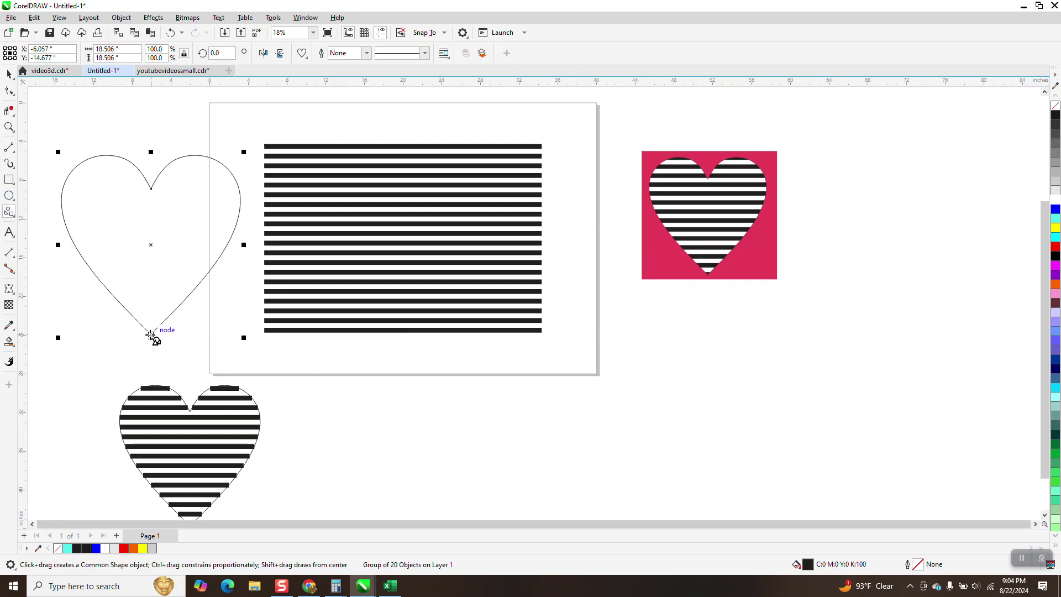
Centre the heart, intersect it with the stripe group, and nudge the striped heart left
key(p)
click(8, 74)
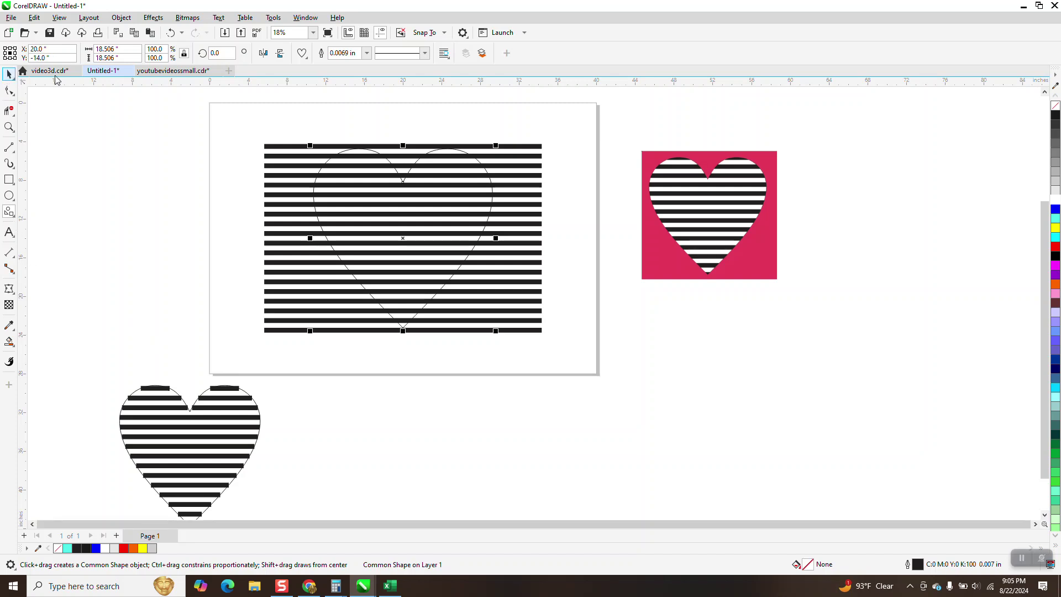
drag(214, 106, 579, 357)
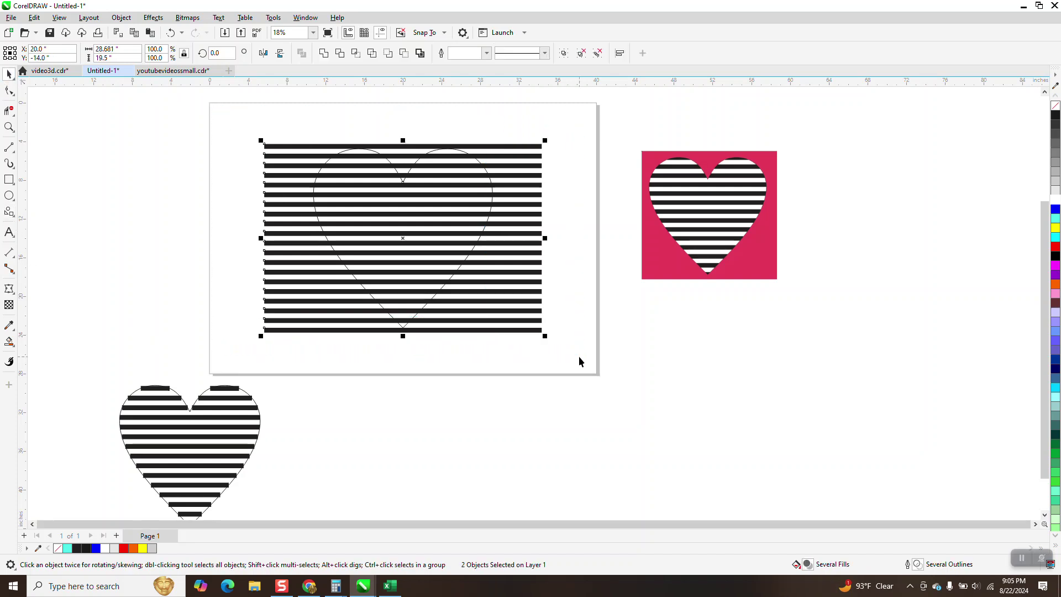
click(356, 53)
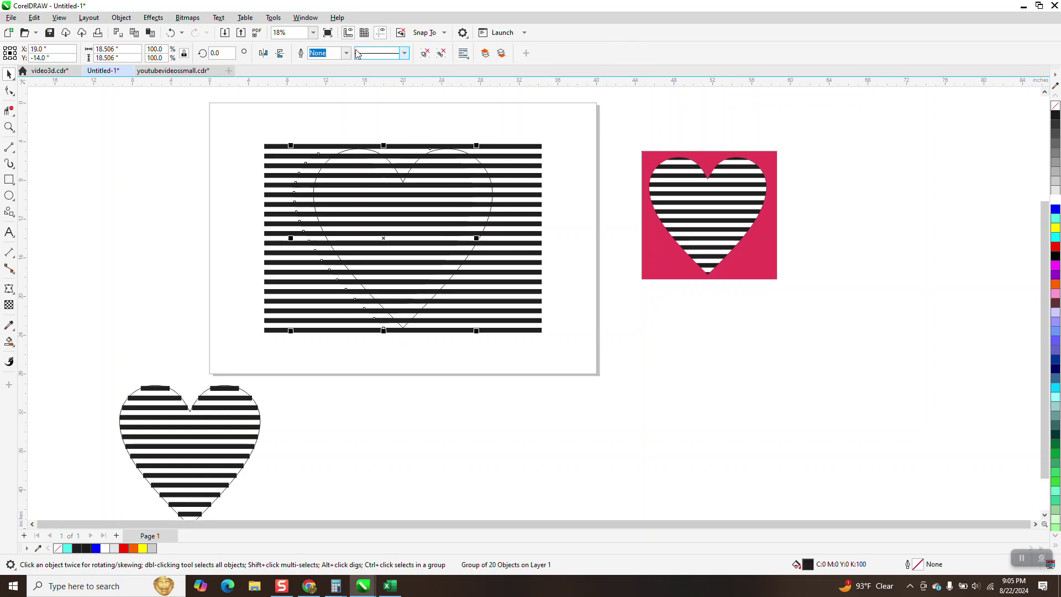
key(Left)
key(Left)
key(Left)
key(Left)
key(Left)
key(Left)
key(Left)
key(Left)
key(Left)
key(Left)
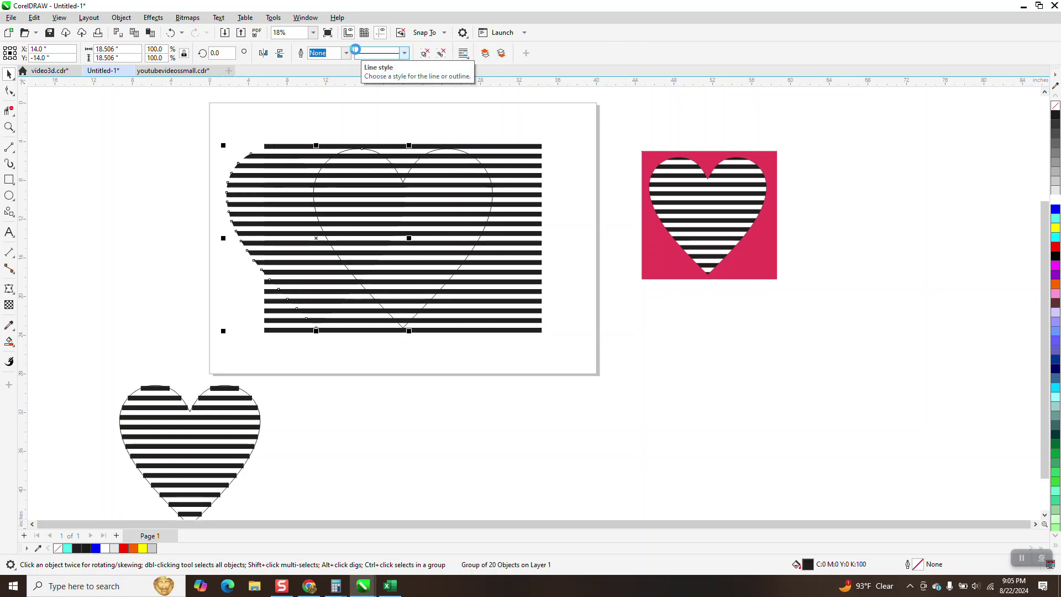
key(Left)
key(Left)
key(Left)
key(Left)
key(Left)
key(Left)
key(Left)
key(Left)
key(Left)
key(Left)
key(Left)
key(Left)
key(Left)
key(Left)
key(Left)
key(Left)
key(Left)
key(Left)
key(Left)
key(Left)
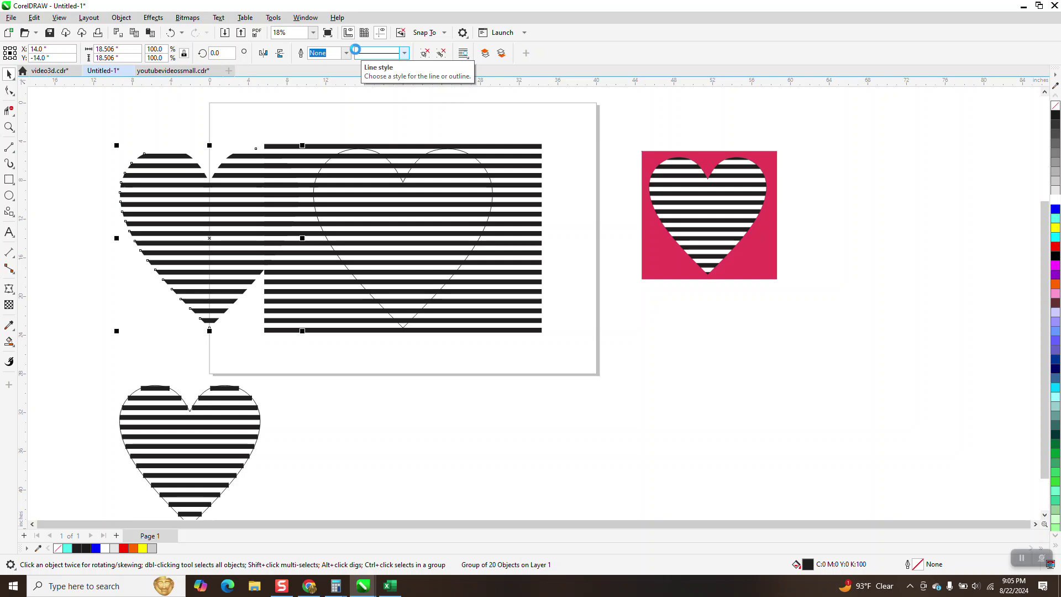
key(Left)
key(Left)
key(Left)
key(Left)
key(Left)
key(Left)
key(Left)
key(Left)
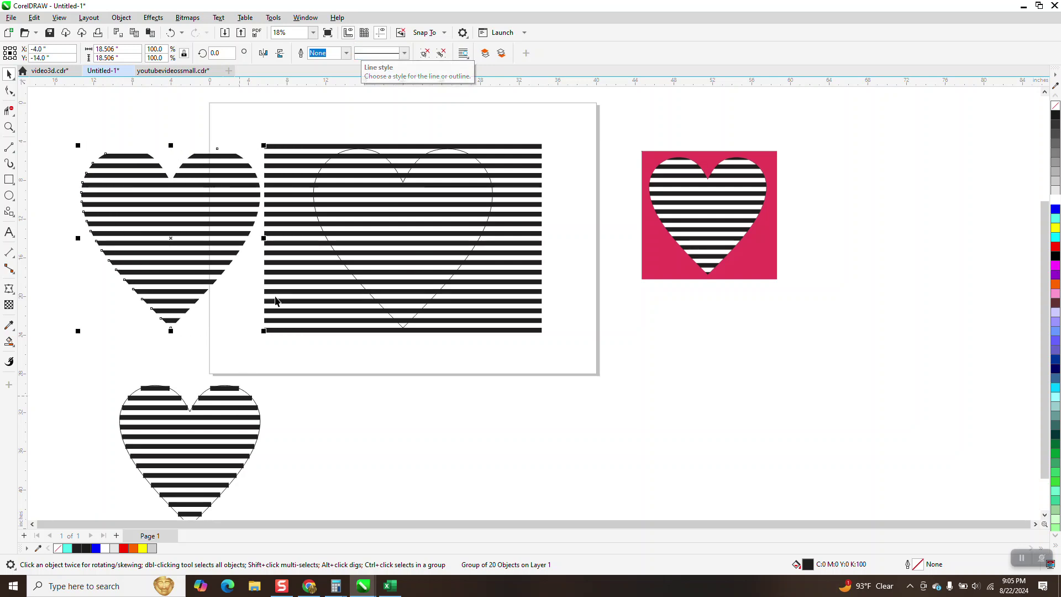
Delete the old striped heart and clear the selection
click(228, 193)
key(Delete)
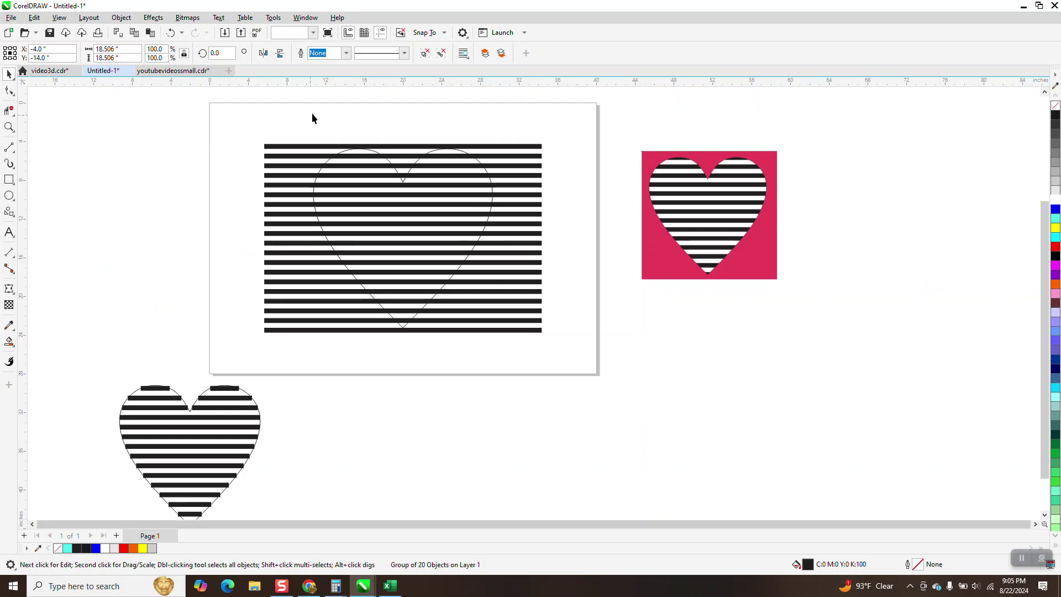
click(305, 157)
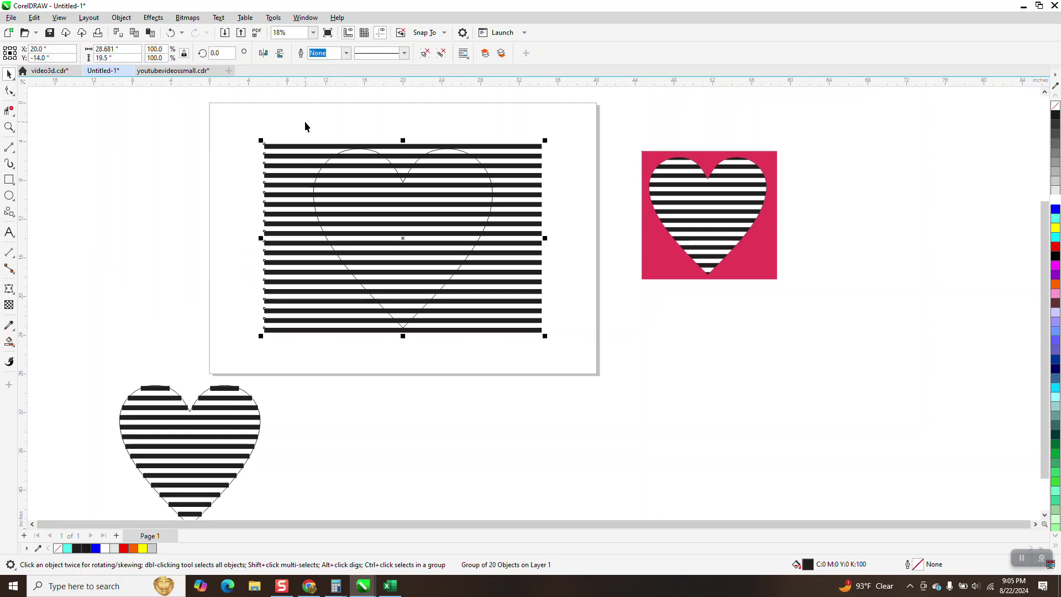
click(305, 127)
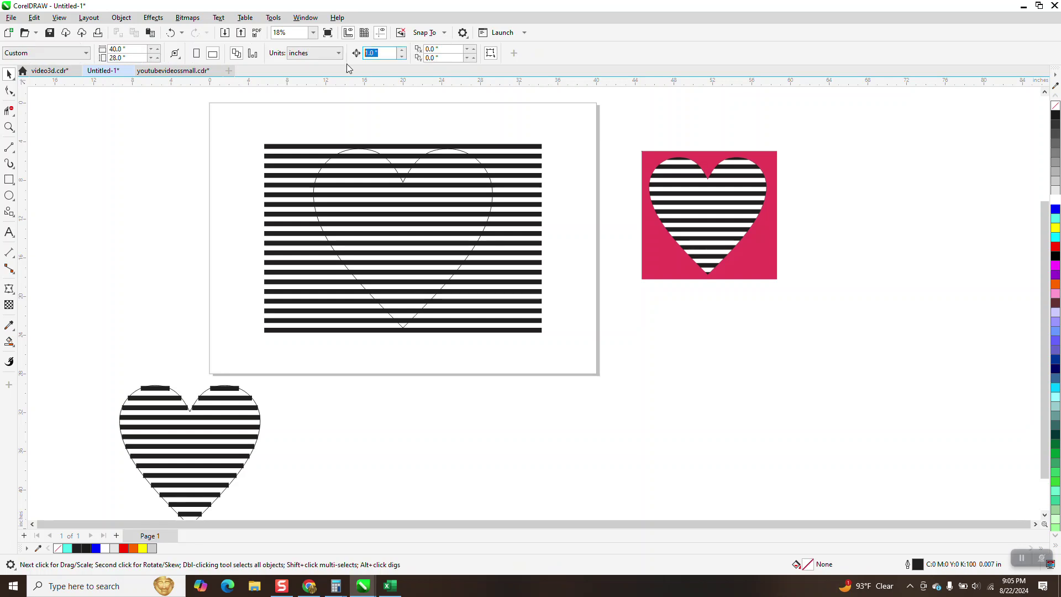
With nudge set to 30, intersect the stripes with the heart outline and nudge the result 30 in left
text(30)
drag(243, 113, 583, 356)
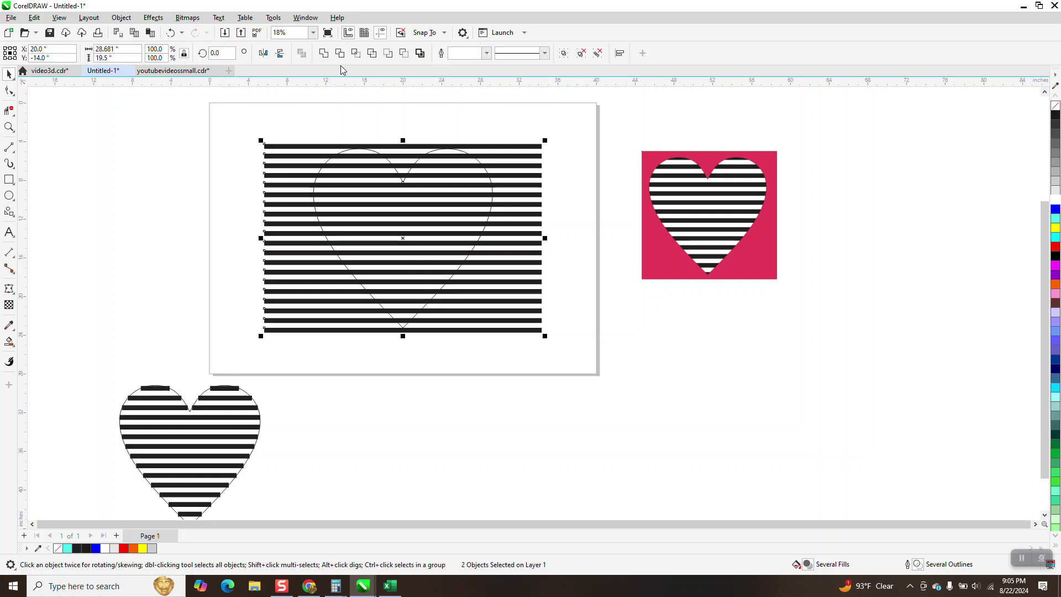
click(355, 61)
key(Left)
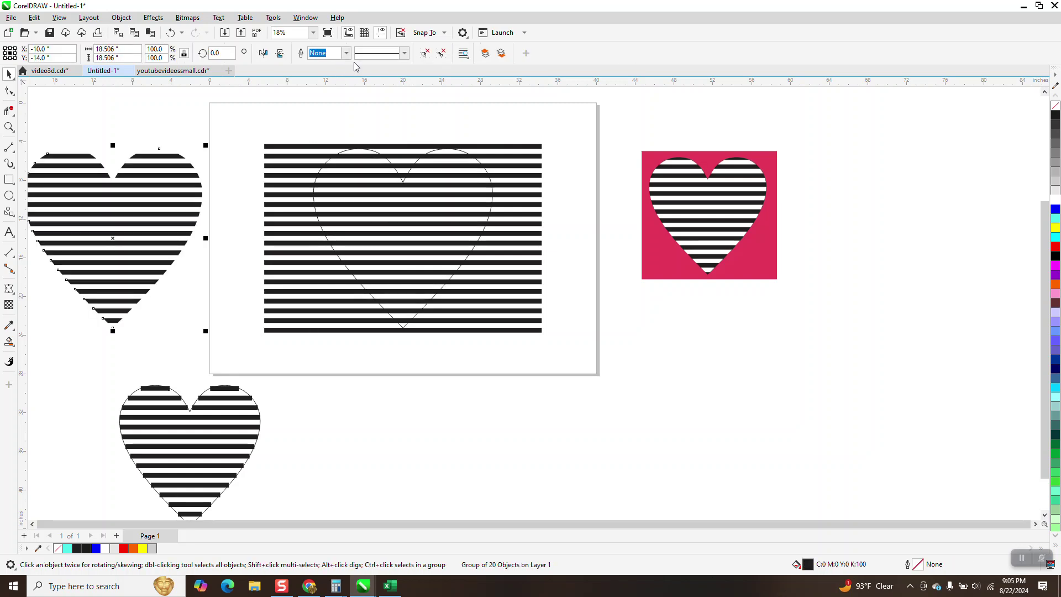
Fill the heart outline white, keeping it in place over the stripes
click(409, 177)
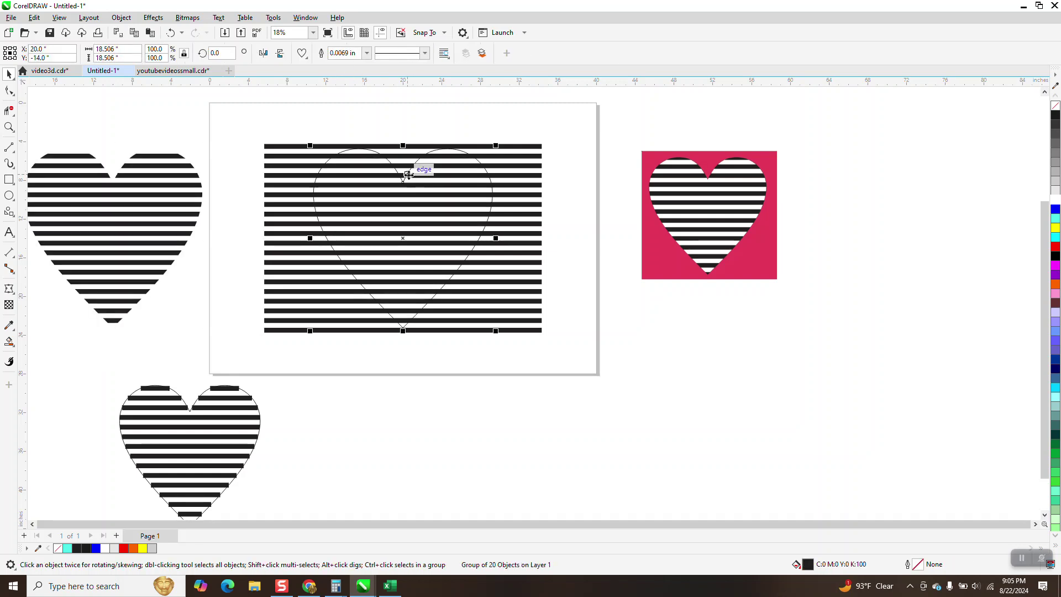
key(Down)
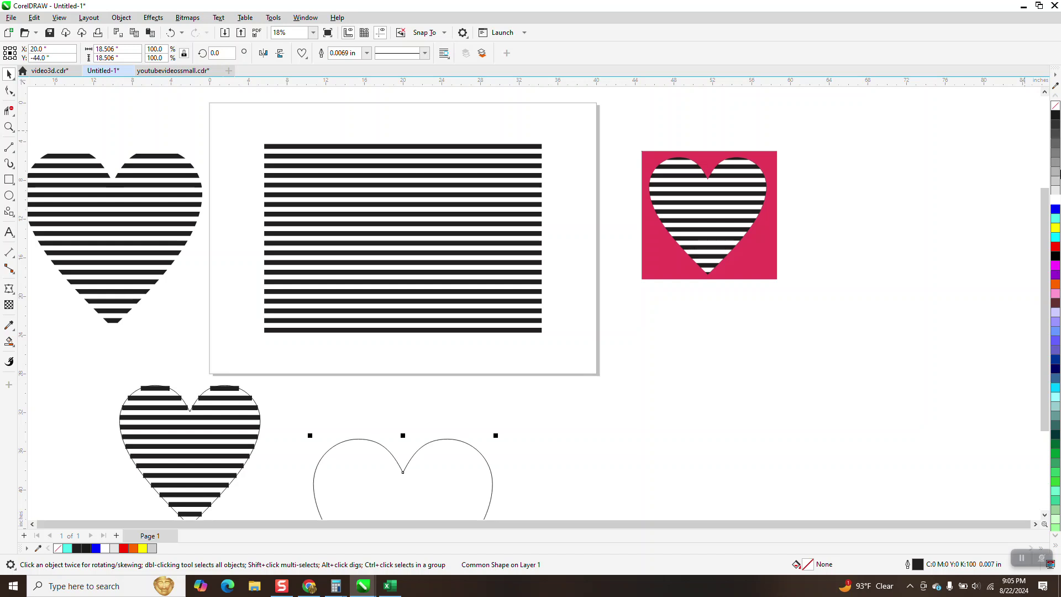
click(1055, 202)
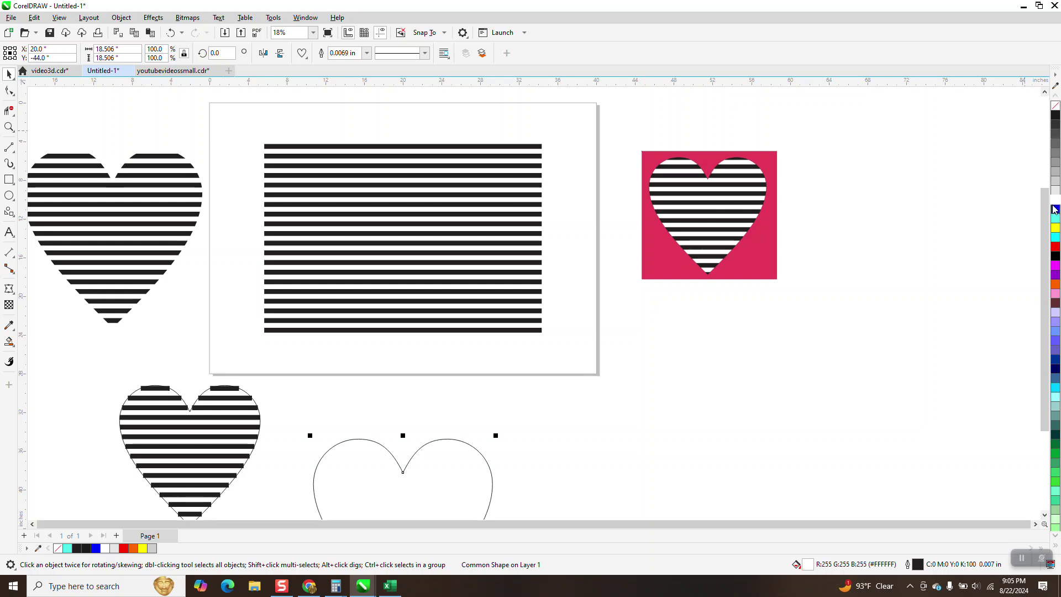
key(ctrl+z)
key(ctrl+z)
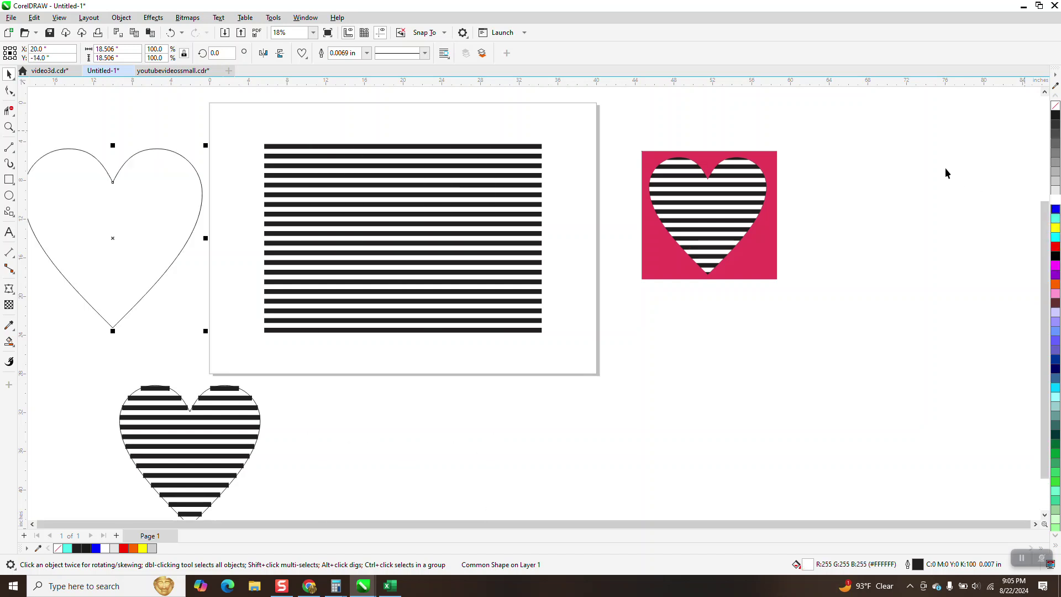
Send the white heart To Back of Page and move the striped heart below the pink reference
click(123, 18)
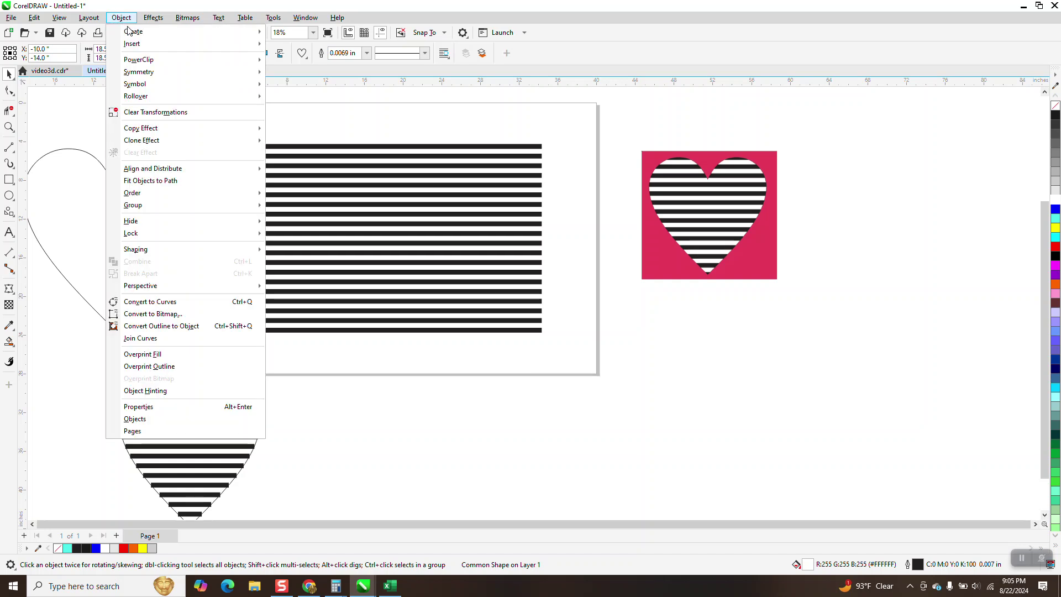
mouse_move(132, 193)
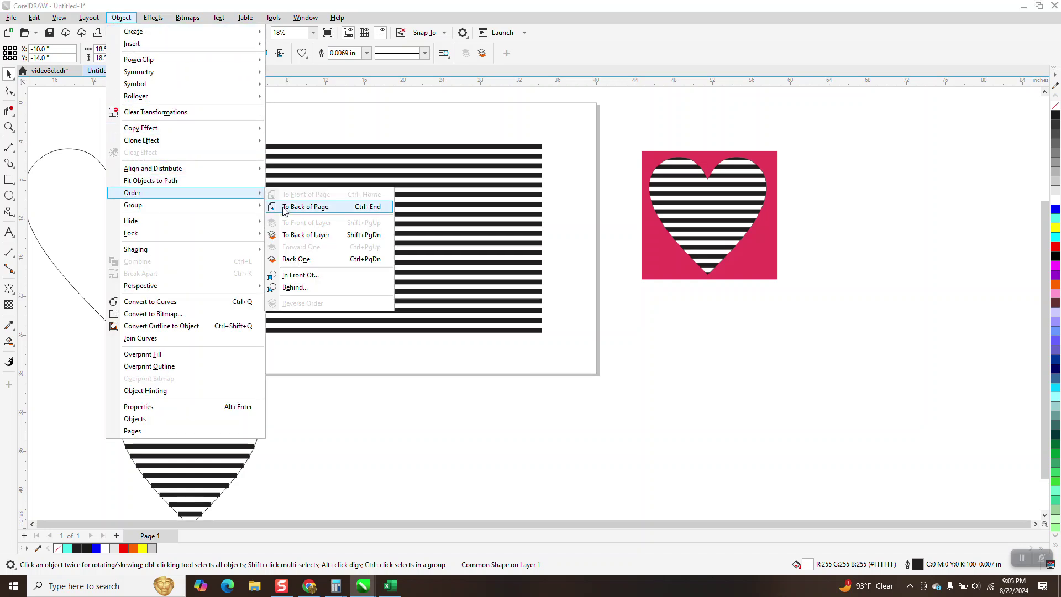
click(305, 207)
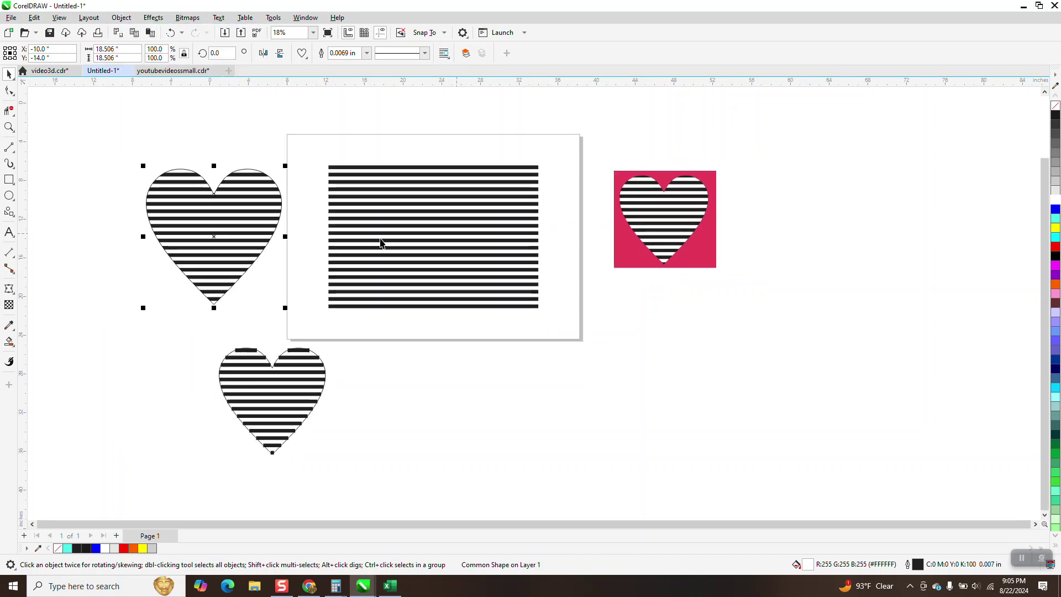
drag(106, 148, 291, 301)
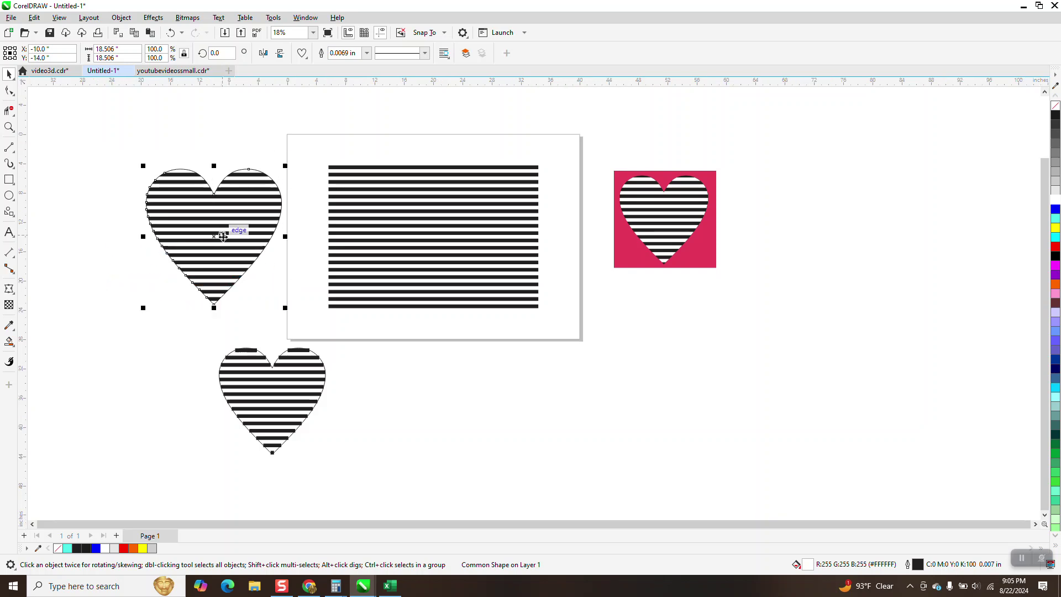
drag(223, 236, 728, 360)
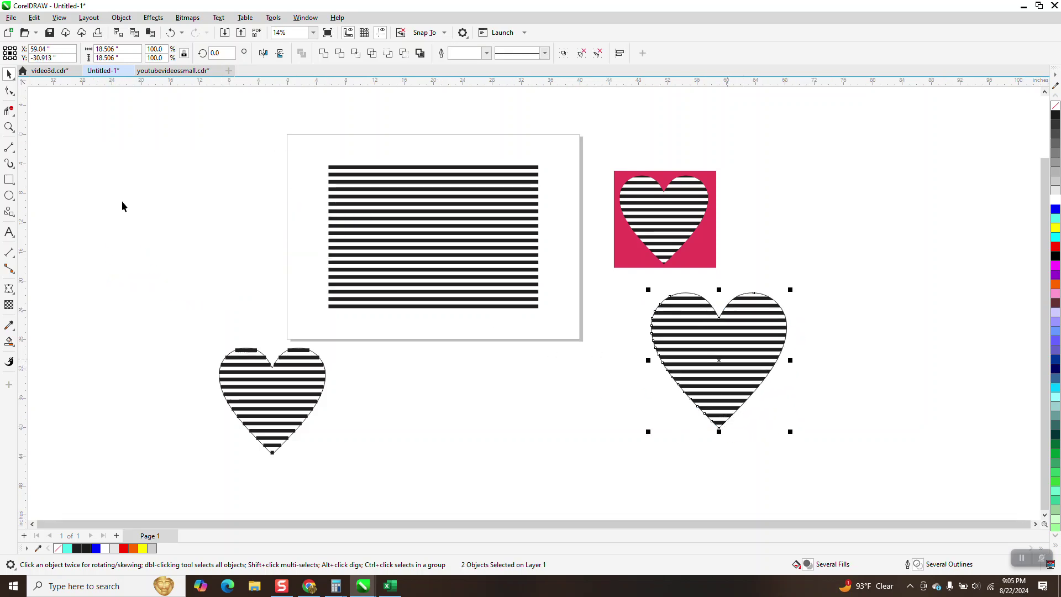
Zoom in on the striped heart and draw a red-filled rectangle around it
click(9, 128)
drag(577, 183, 922, 501)
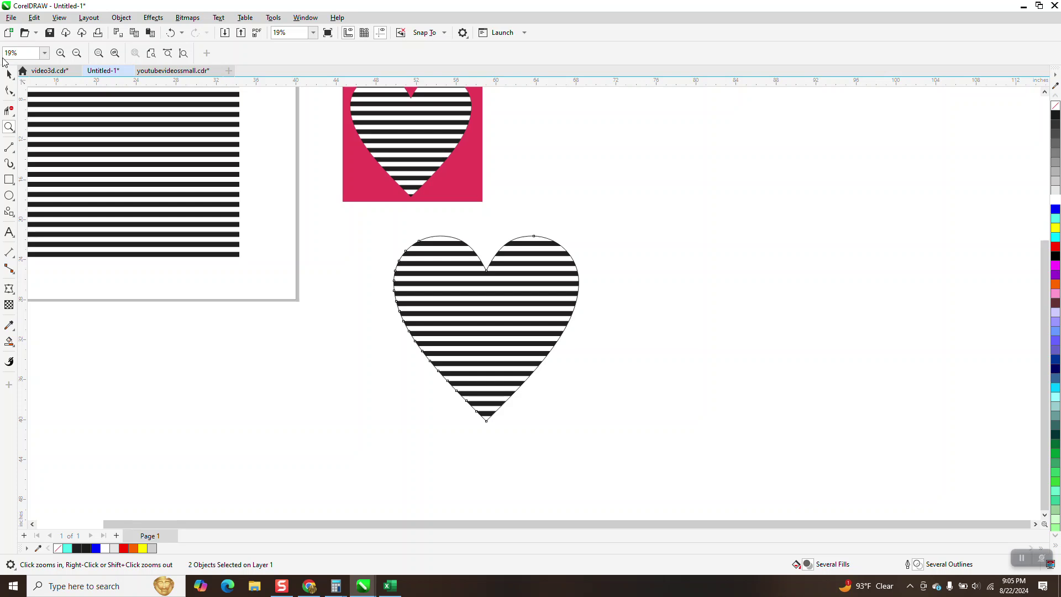
click(9, 74)
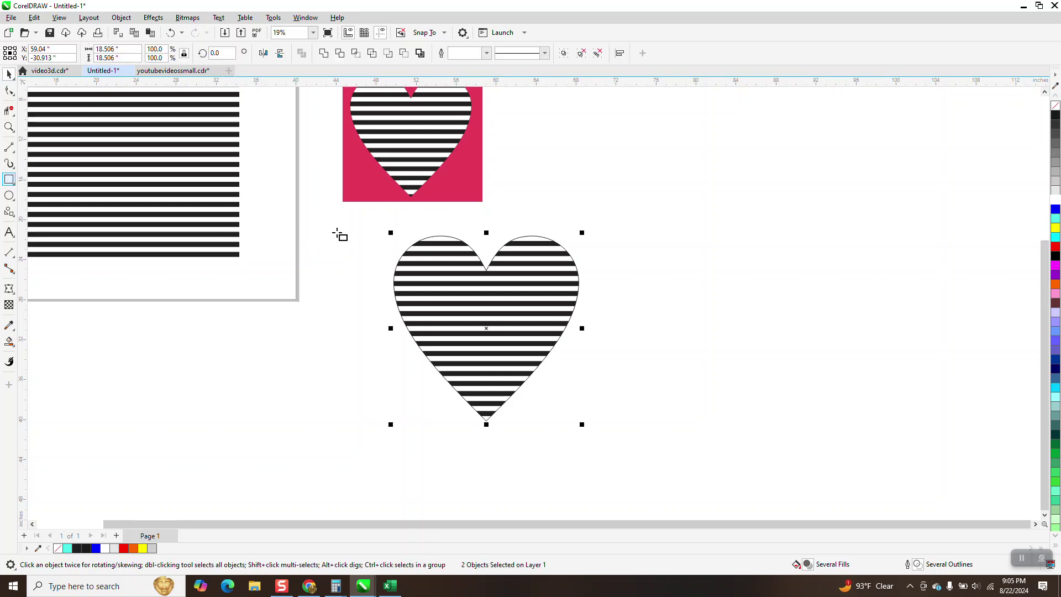
drag(341, 229, 645, 428)
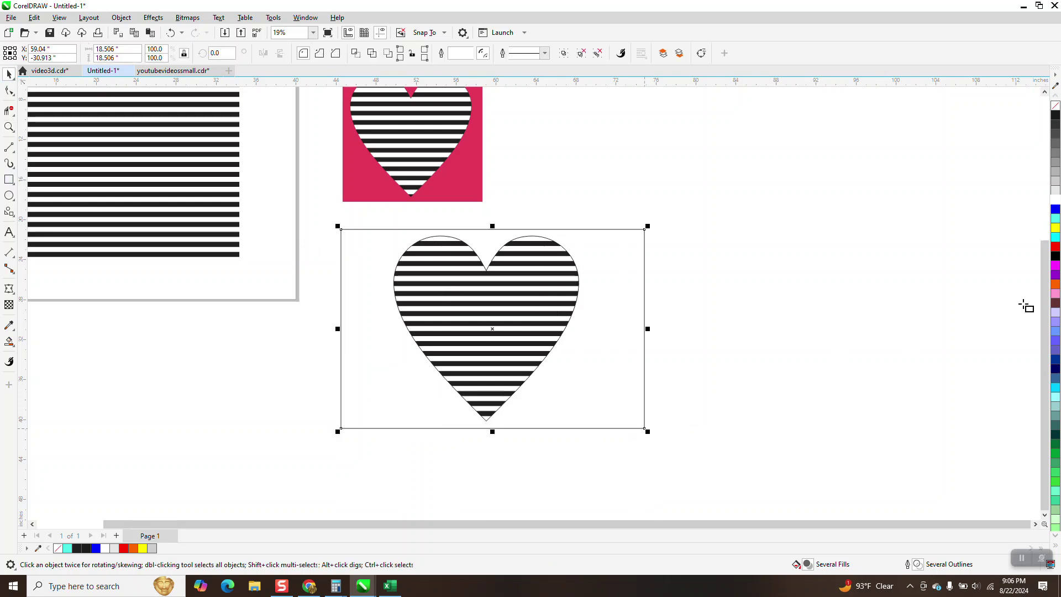
click(1056, 246)
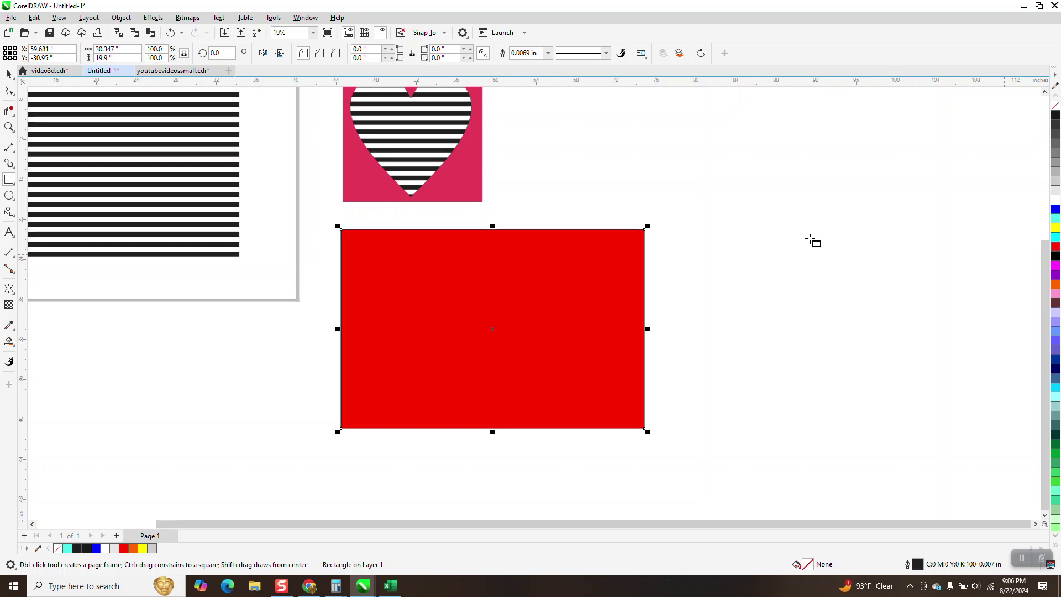
Send the red rectangle To Back of Page so it sits behind the heart
click(121, 17)
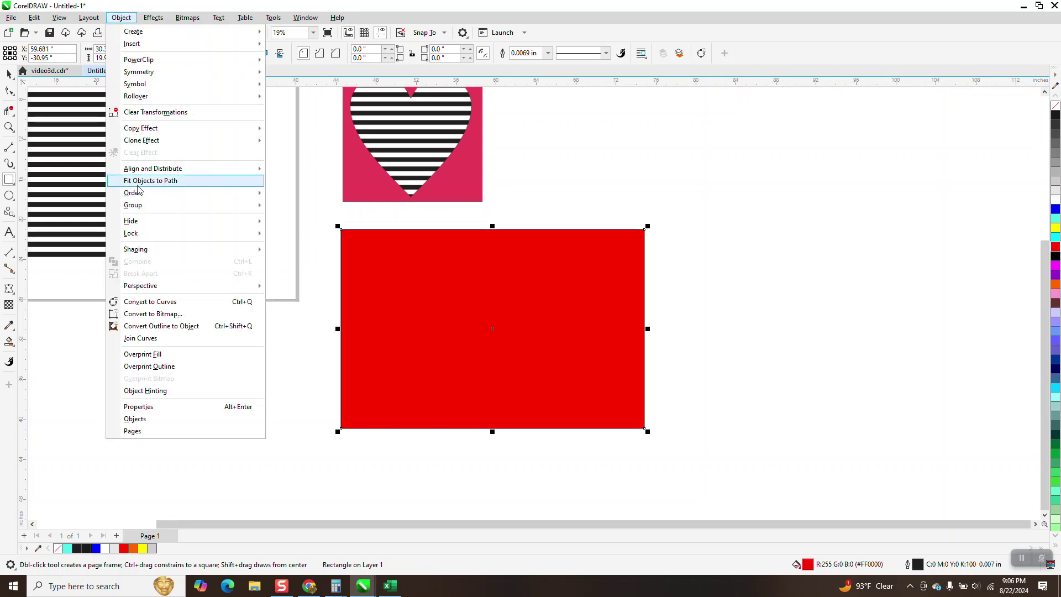
mouse_move(138, 192)
click(293, 206)
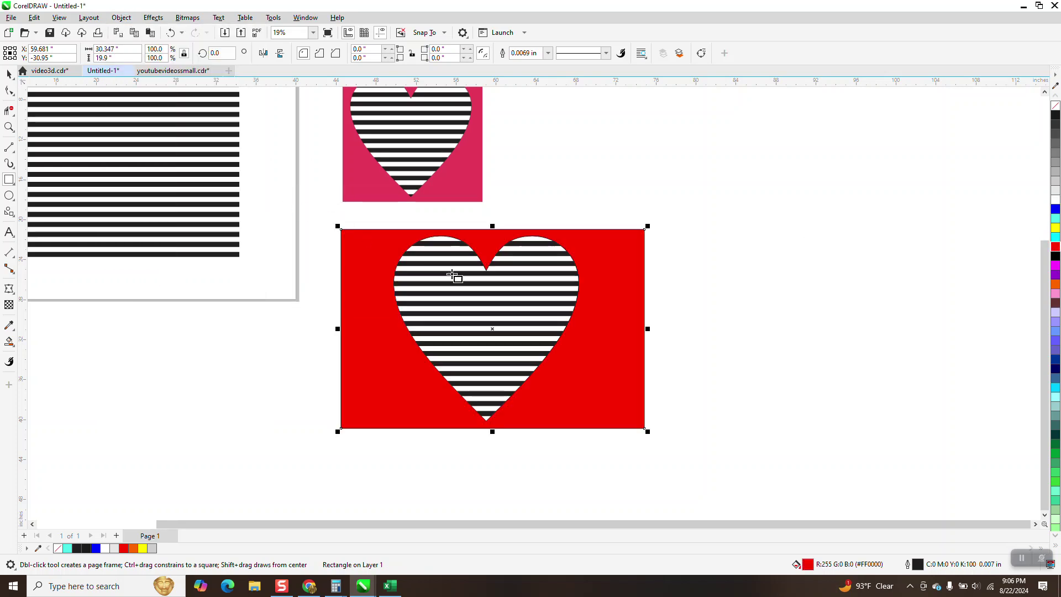
scroll(545, 332, down, 3)
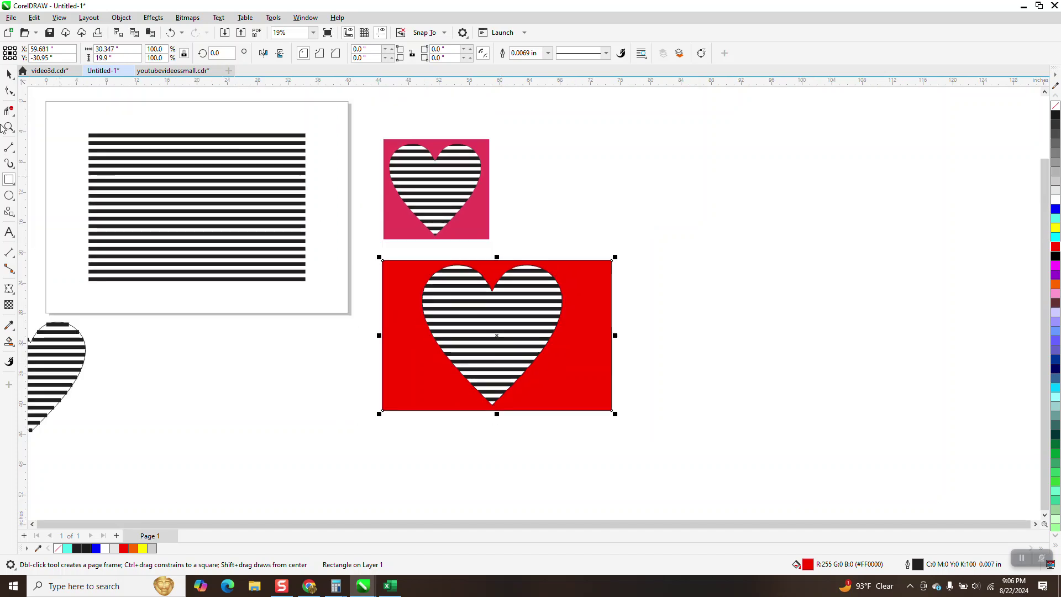
Place the pink reference image right of the red rectangle, then zoom in on both hearts
drag(343, 215, 634, 356)
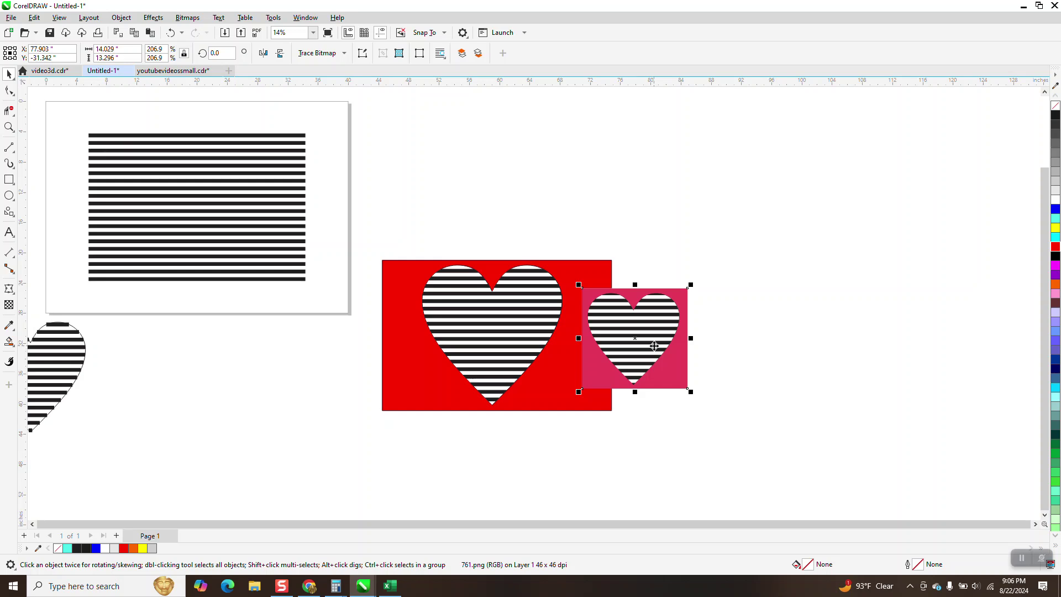
drag(638, 318, 717, 312)
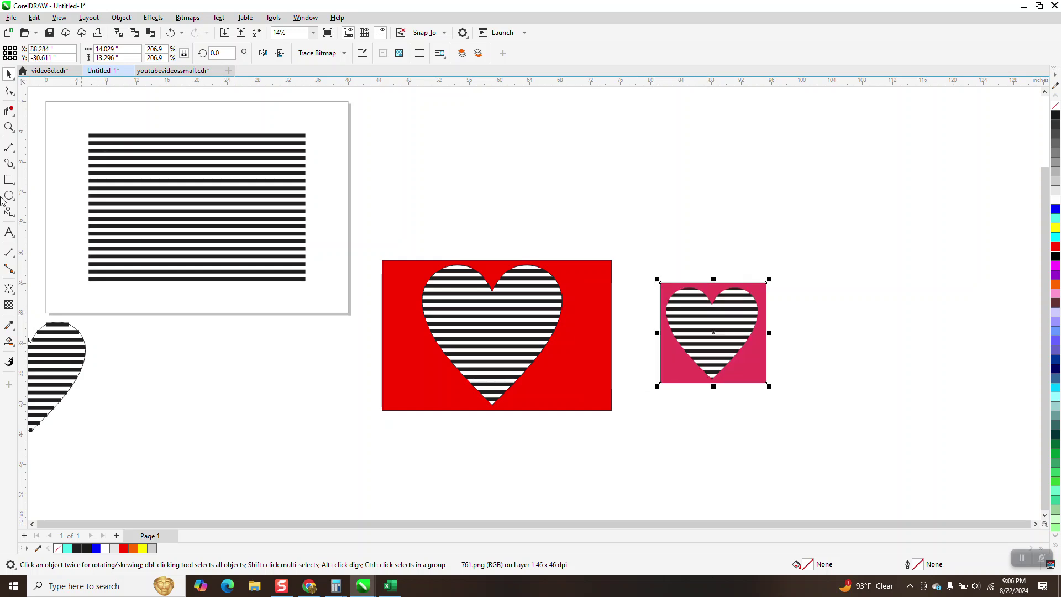
click(354, 220)
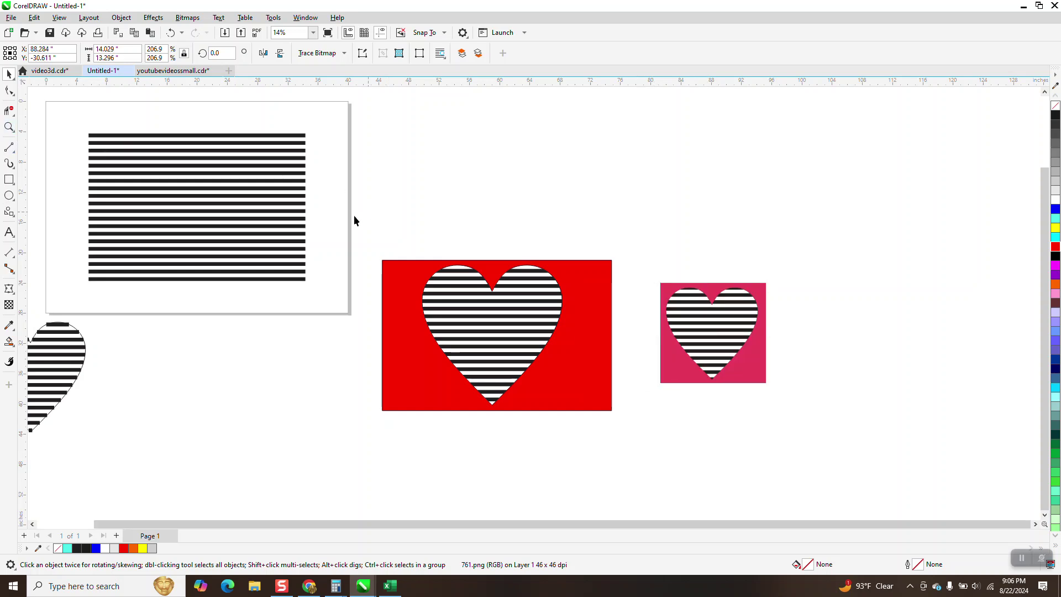
click(9, 127)
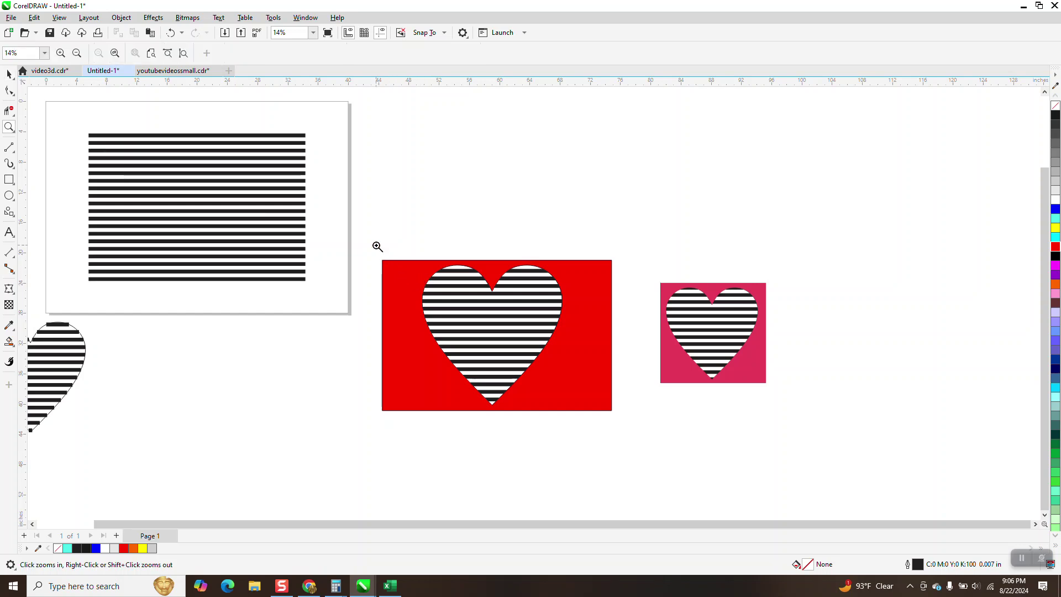
drag(375, 245, 834, 425)
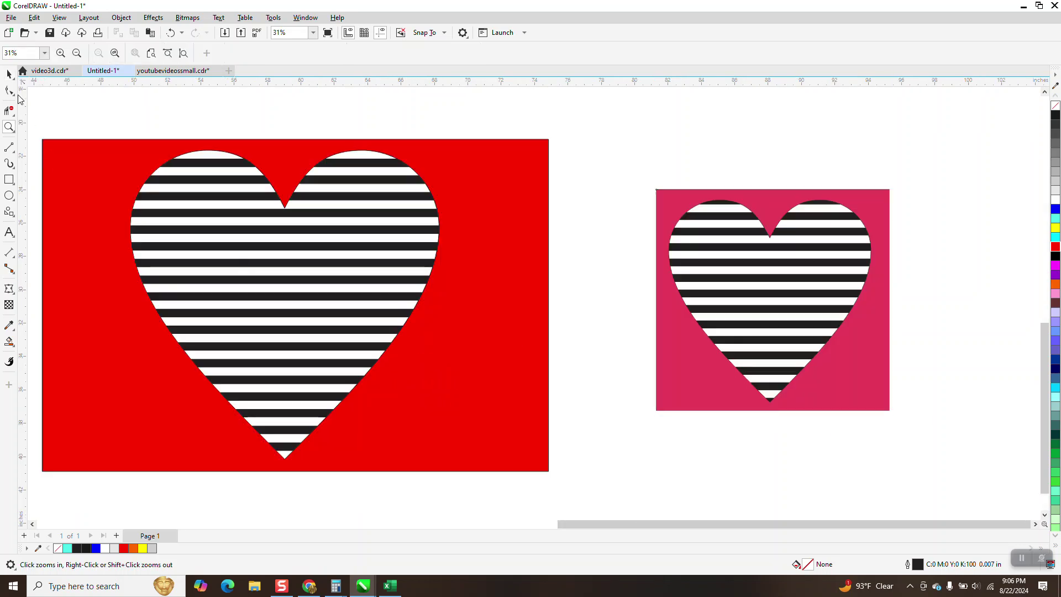
key(space)
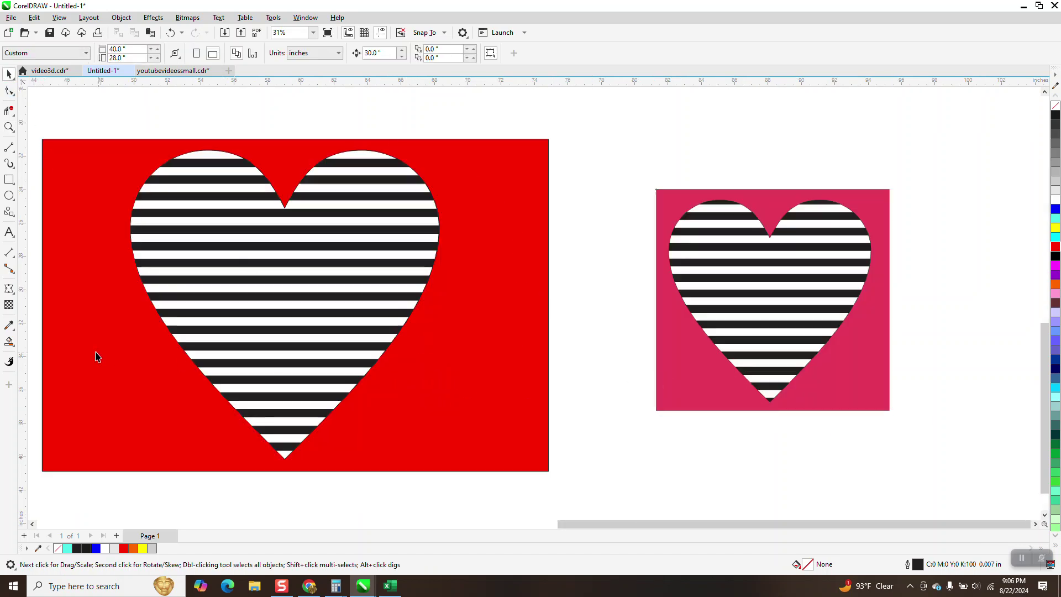
click(15, 347)
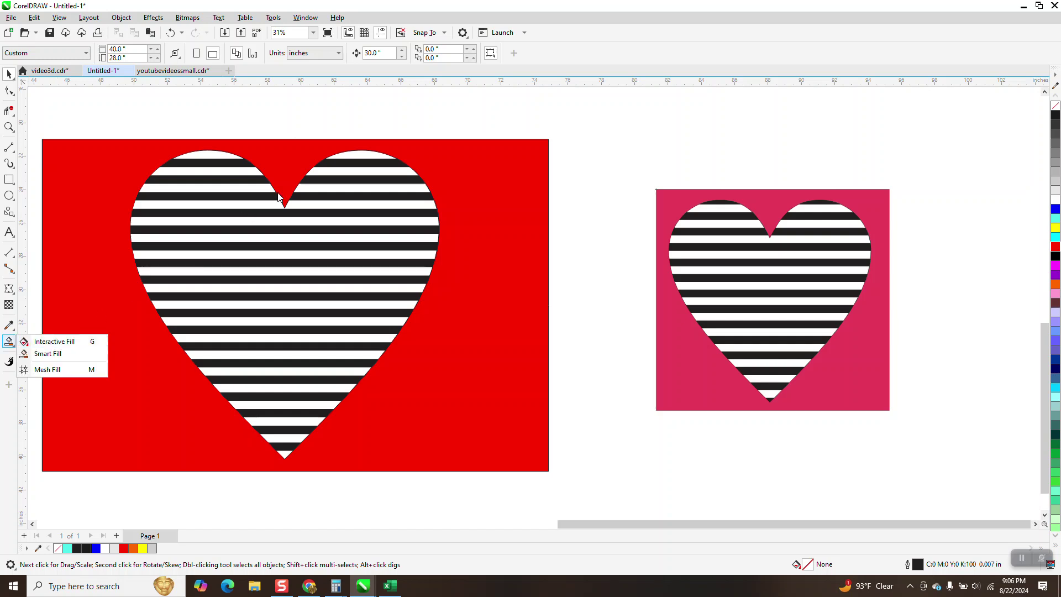
click(47, 353)
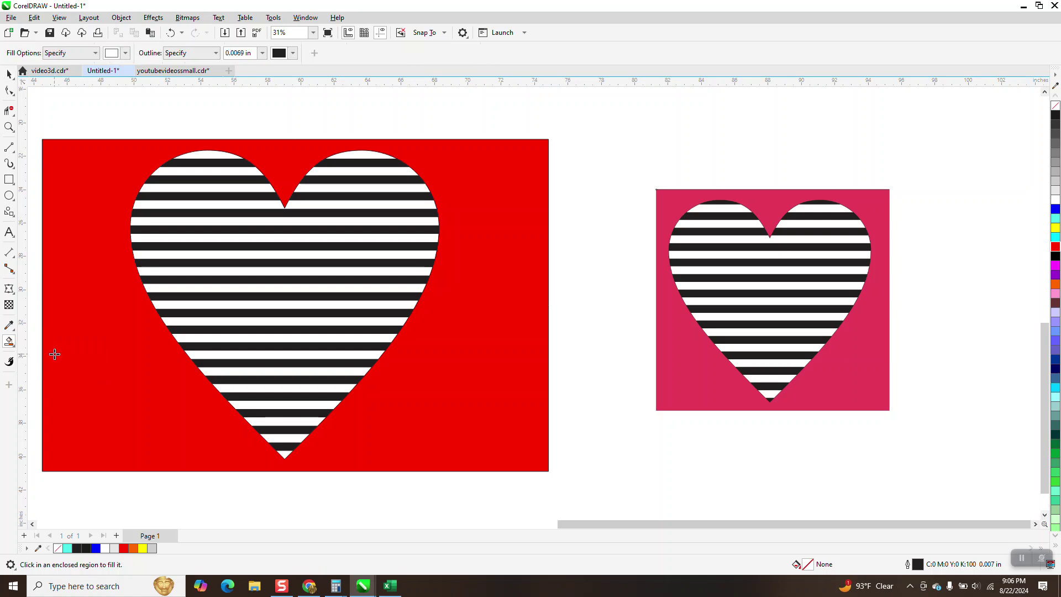
click(125, 53)
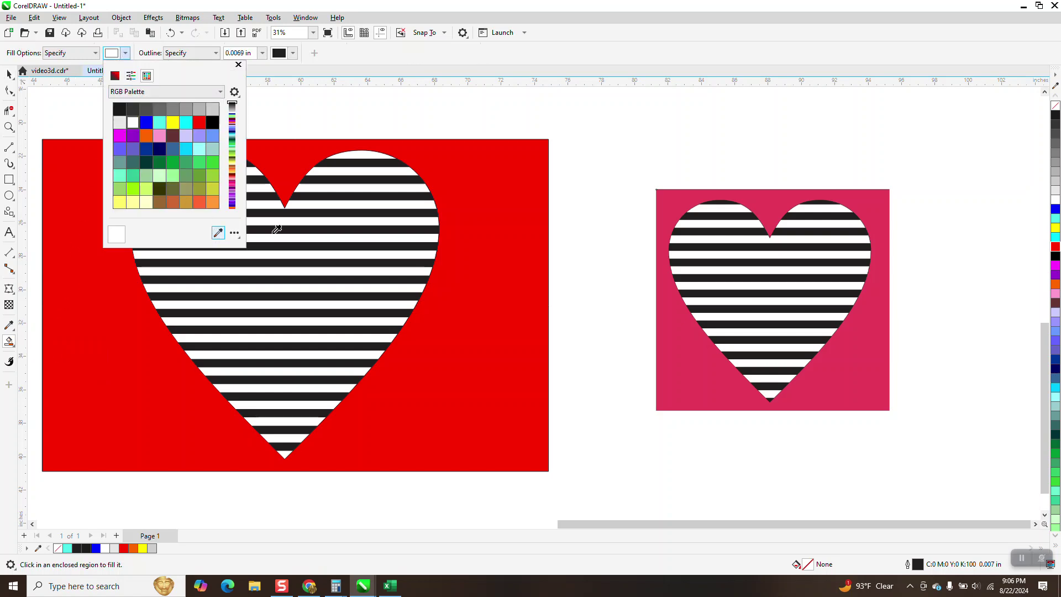
click(674, 209)
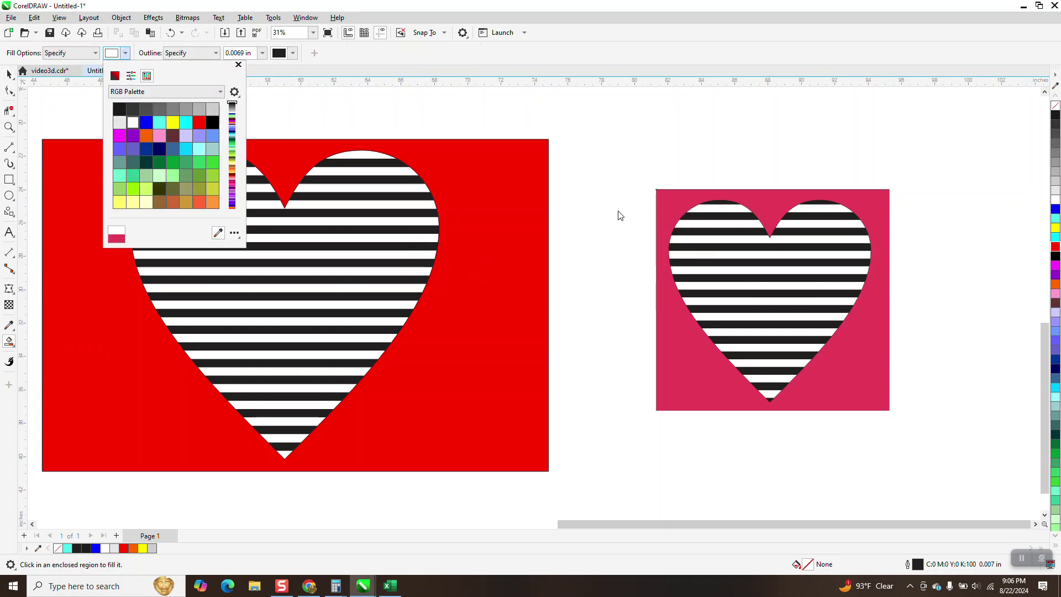
click(510, 205)
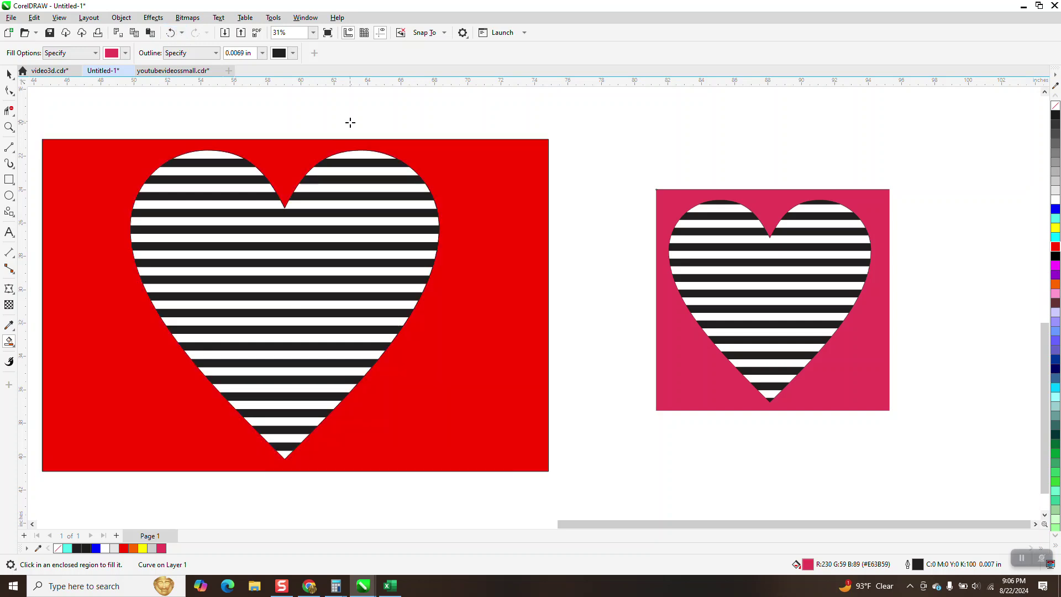
click(172, 32)
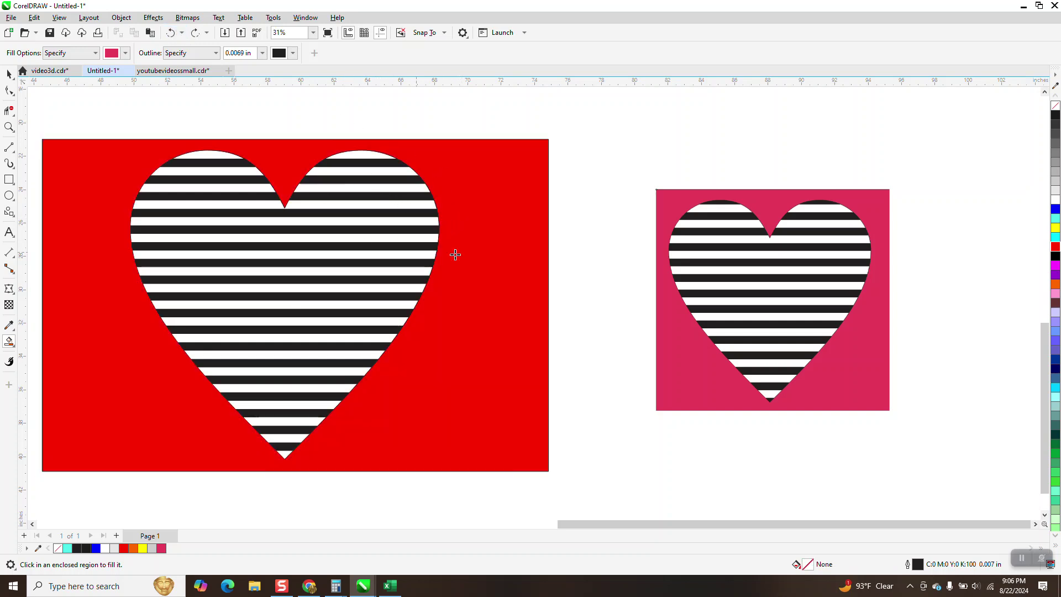
scroll(455, 255, down, 2)
scroll(502, 253, down, 1)
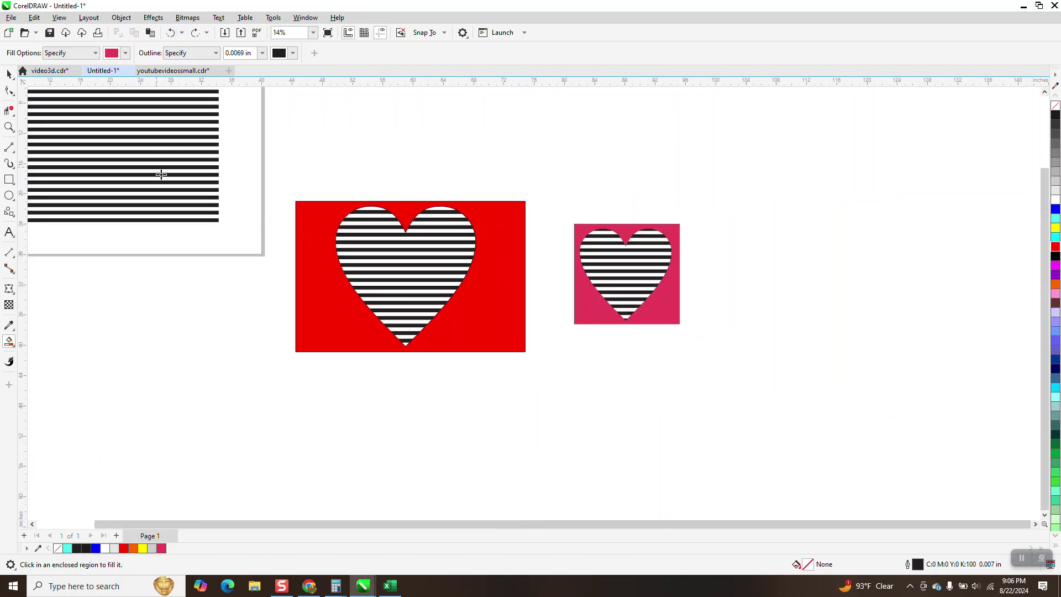